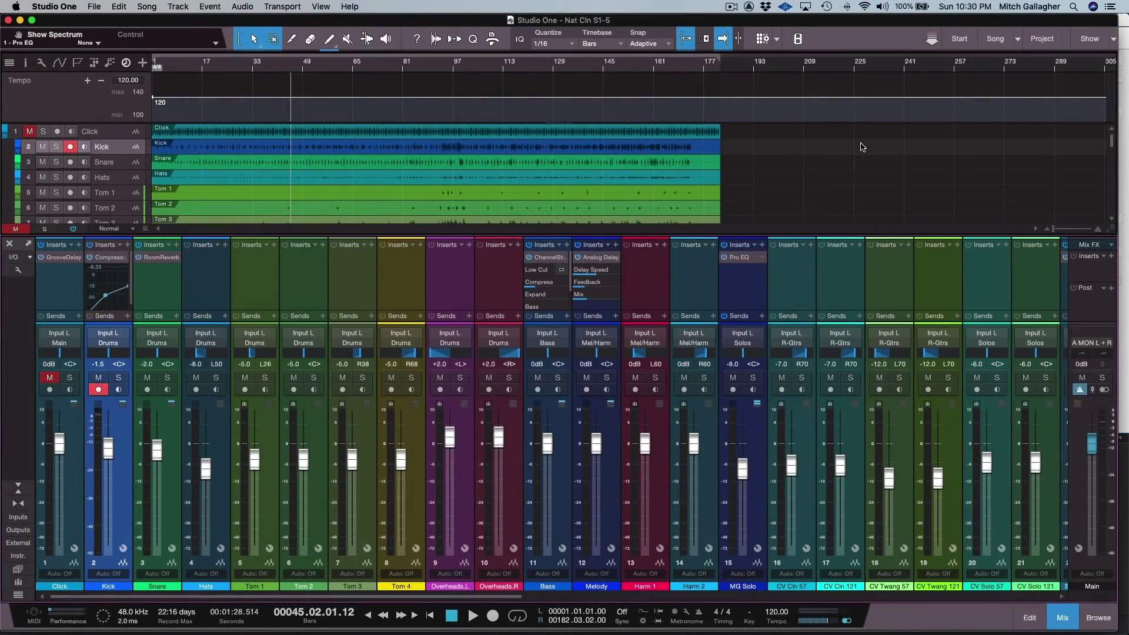
Preview the Pro EQ, Compressor, Groove Delay, Room Reverb and Analog Delay inserts on MG Solo, Kick, Click, Snare and Melody.
{"action": "left_click", "coordinate": [741, 257]}
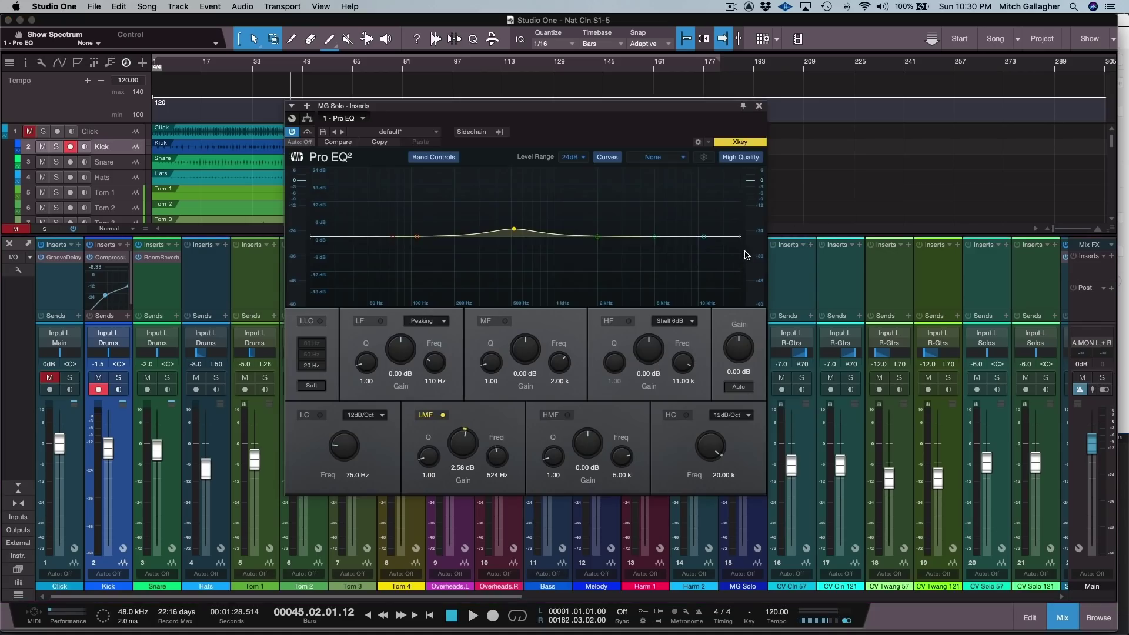
{"action": "left_click", "coordinate": [110, 258]}
{"action": "left_click", "coordinate": [65, 259]}
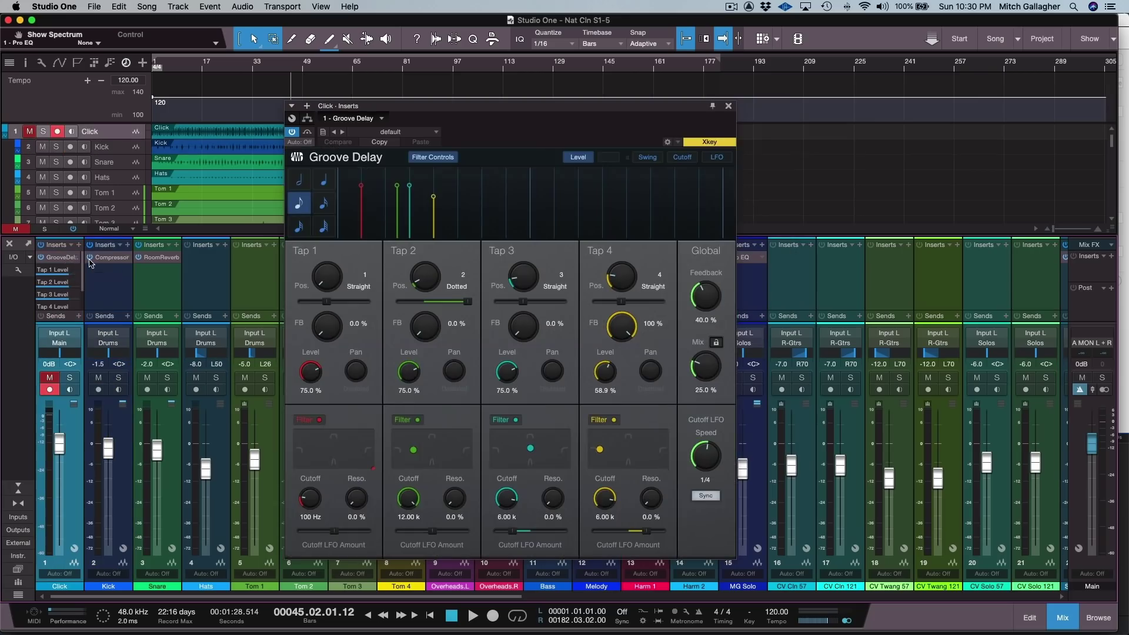
{"action": "left_click", "coordinate": [169, 260]}
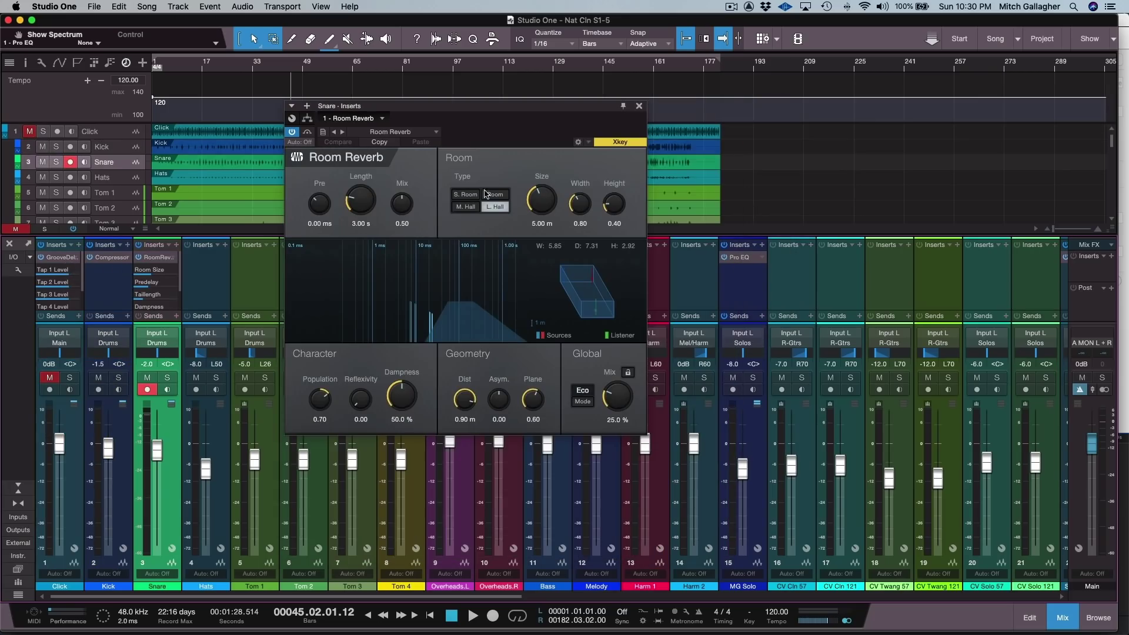
{"action": "left_click", "coordinate": [640, 106]}
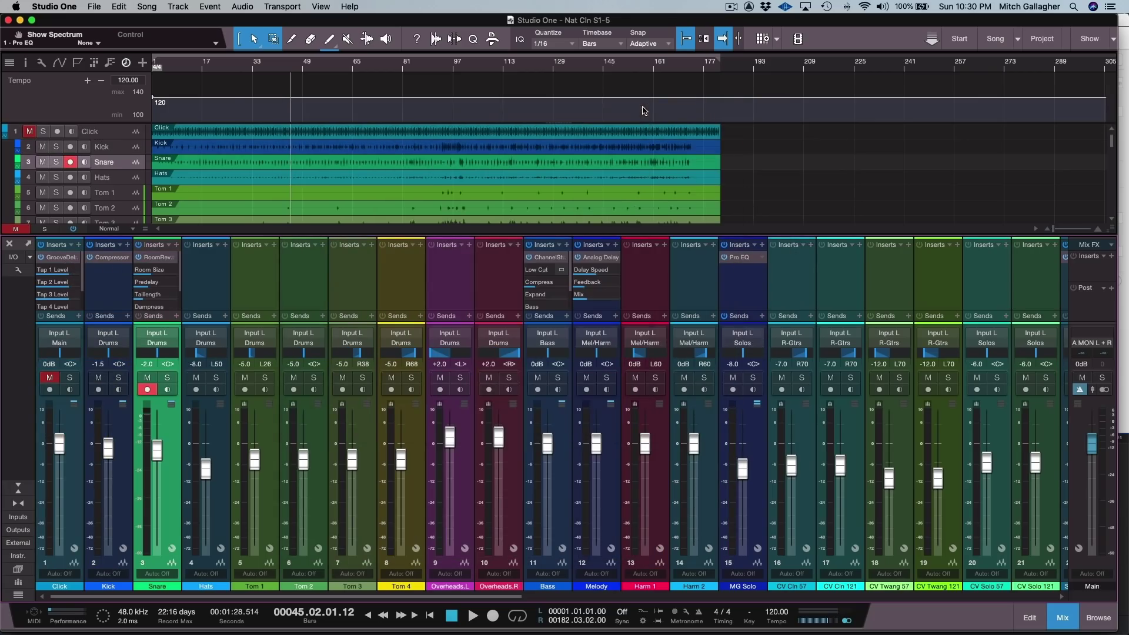
{"action": "double_click", "coordinate": [602, 259]}
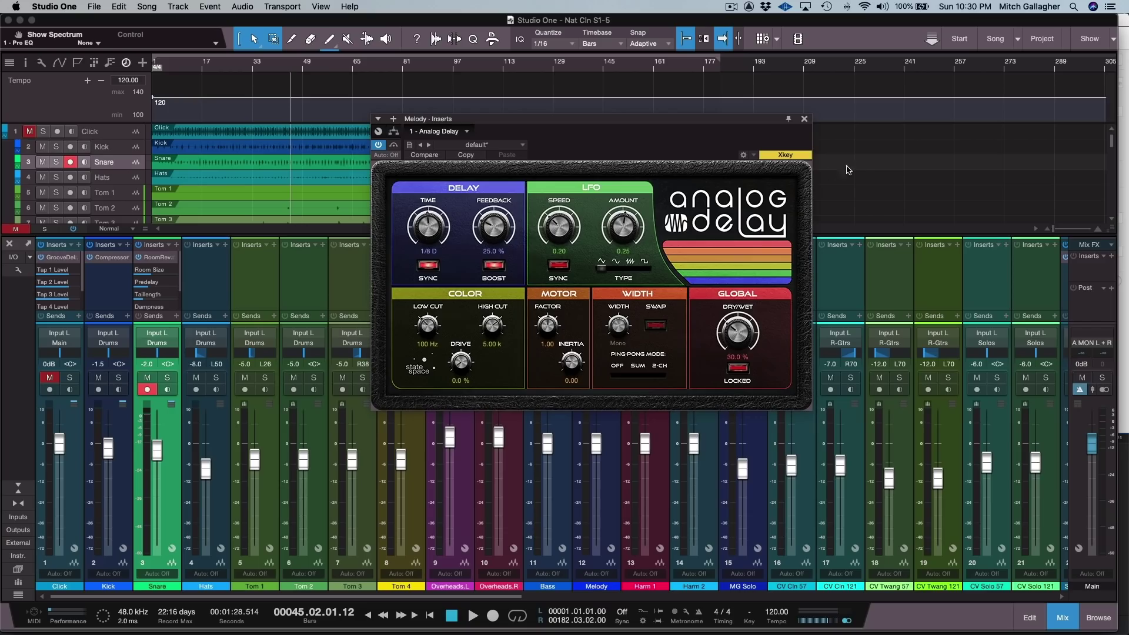
{"action": "left_click", "coordinate": [804, 120]}
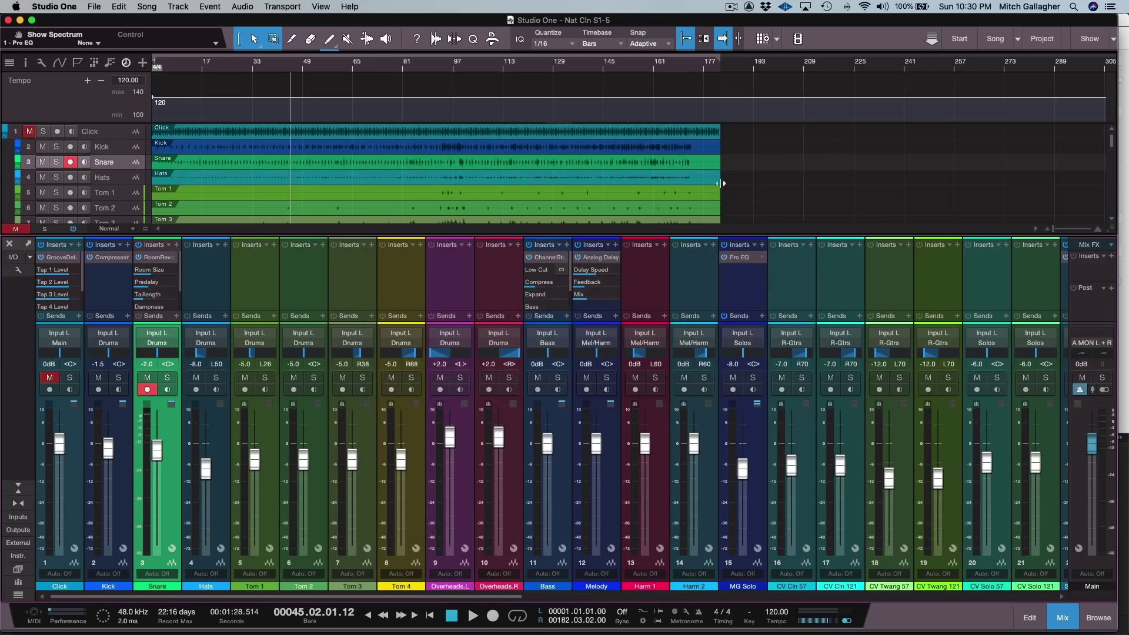
Turn on the Kick Compressor's external sidechain with Bass as its source, then close the editor.
{"action": "double_click", "coordinate": [113, 259]}
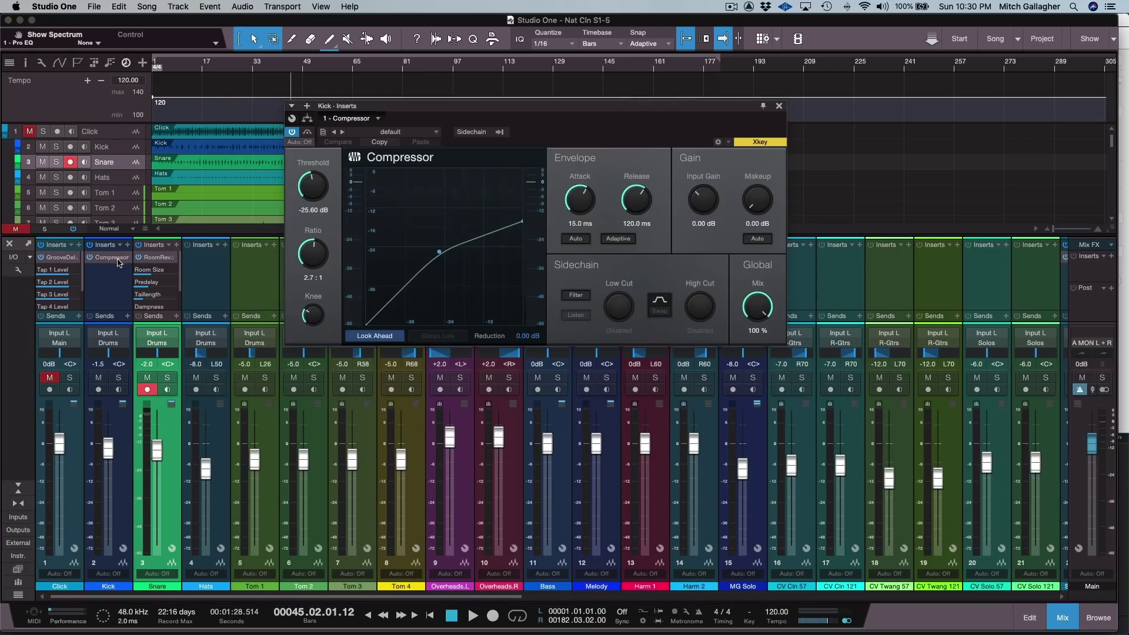
{"action": "left_click", "coordinate": [476, 134]}
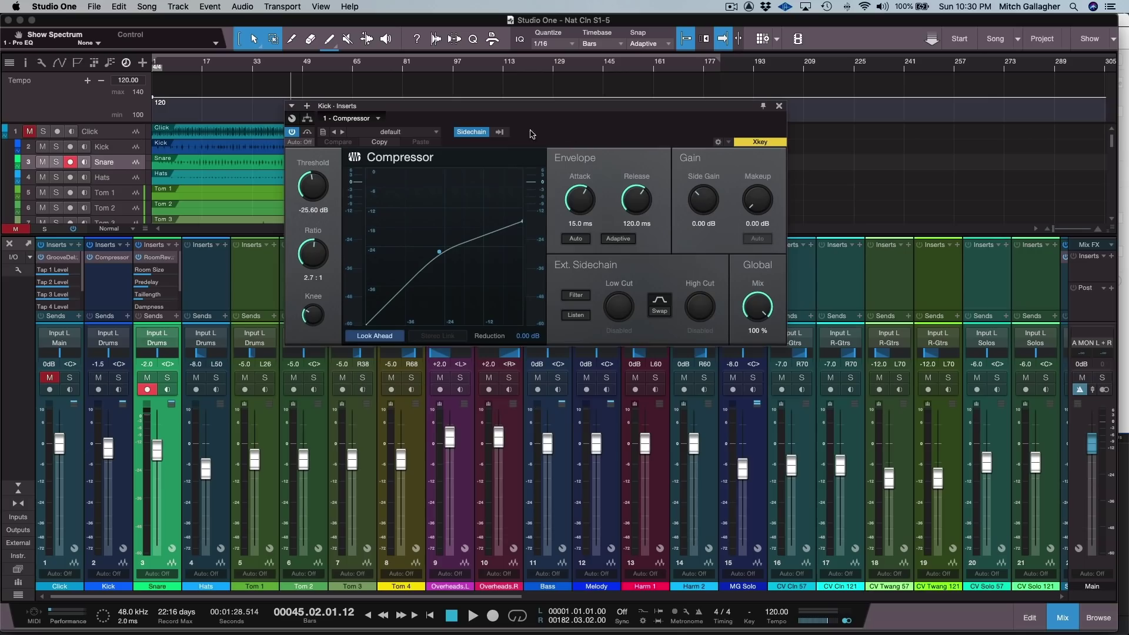
{"action": "left_click", "coordinate": [500, 132]}
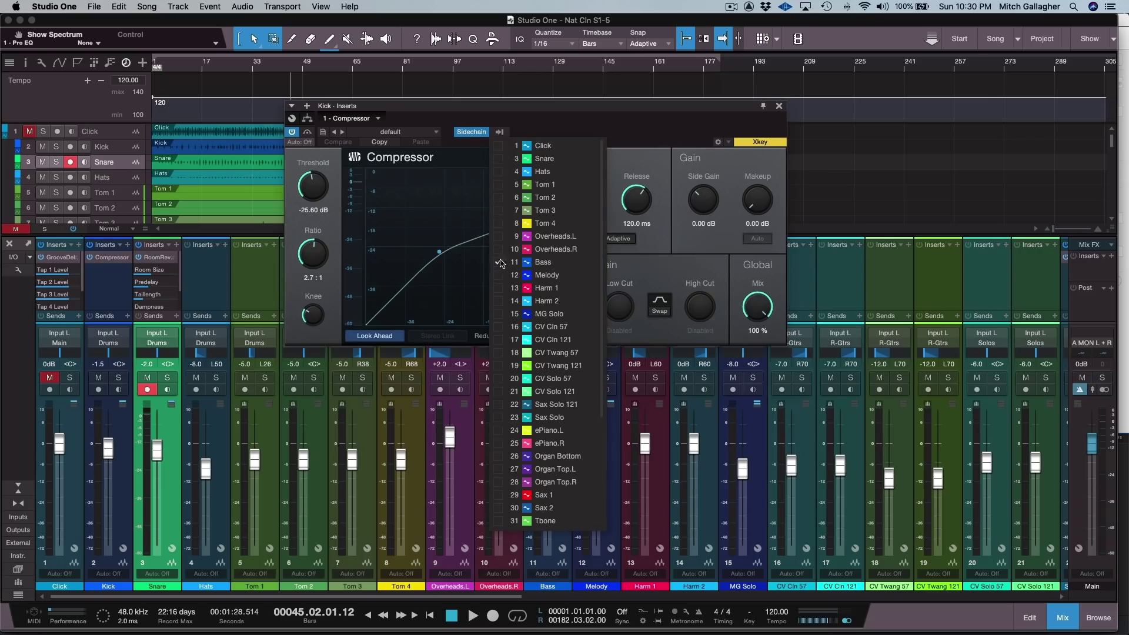
{"action": "left_click", "coordinate": [622, 136]}
{"action": "left_click", "coordinate": [471, 134]}
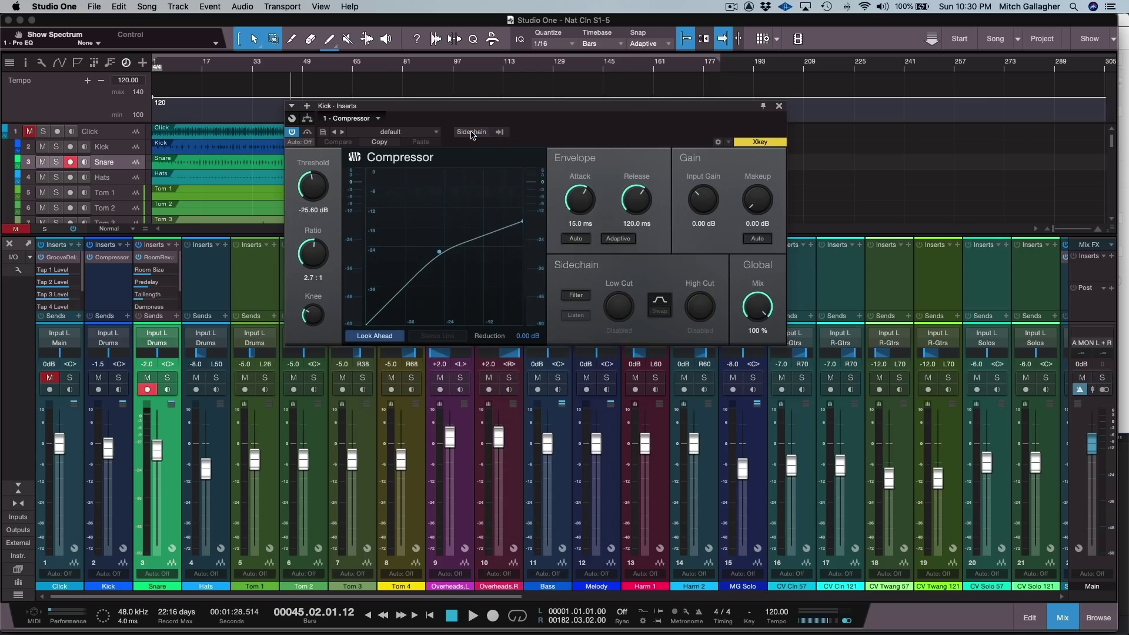
{"action": "left_click", "coordinate": [473, 134]}
{"action": "left_click", "coordinate": [500, 132]}
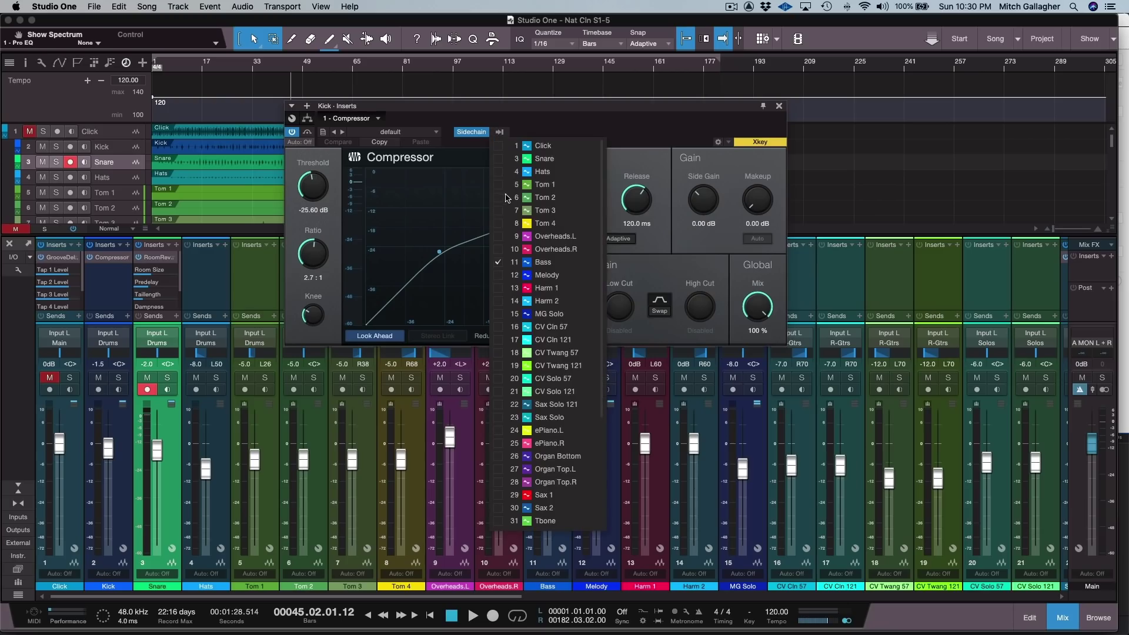
{"action": "left_click", "coordinate": [647, 124]}
{"action": "left_click", "coordinate": [779, 106]}
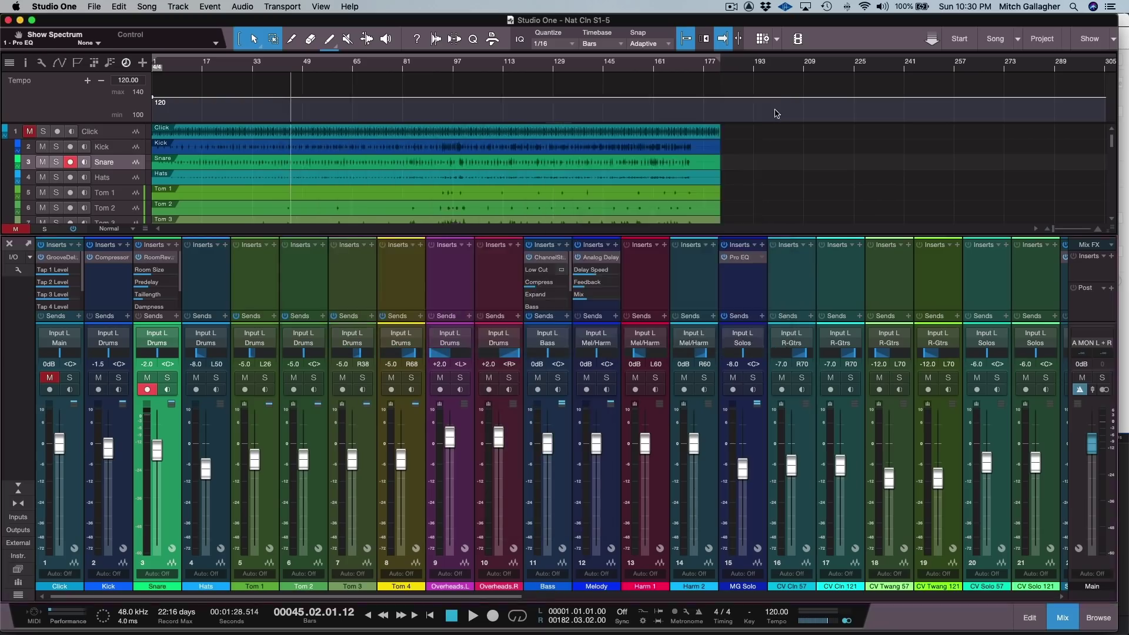
Raise the Melody Analog Delay's Drive saturation to 4.5 % and close the editor.
{"action": "left_click", "coordinate": [597, 258]}
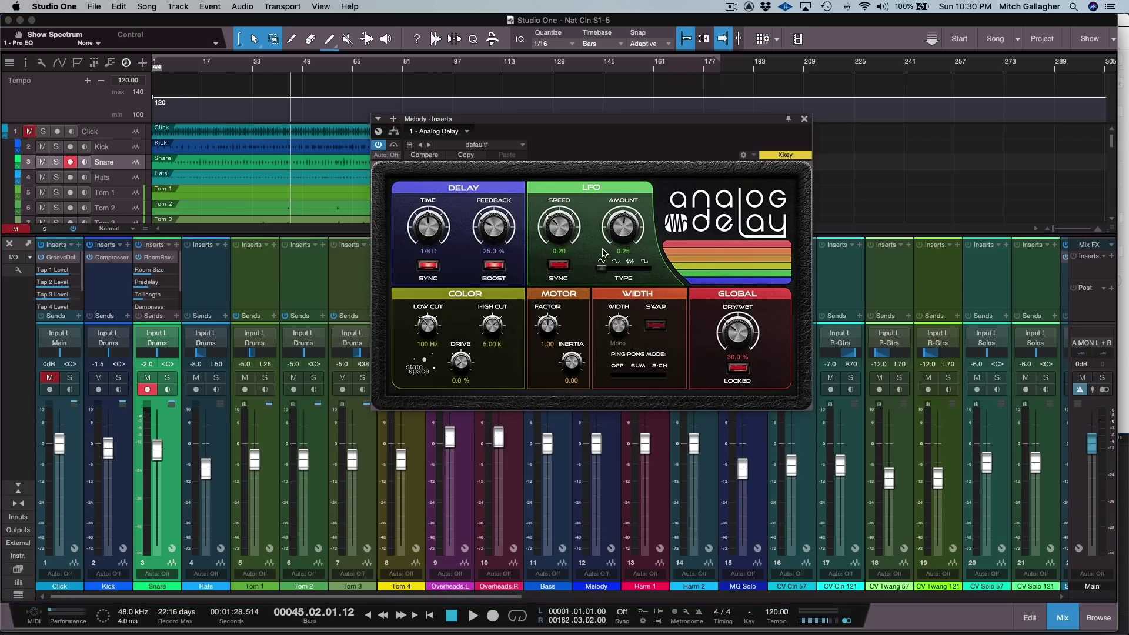
{"action": "mouse_move", "coordinate": [459, 361]}
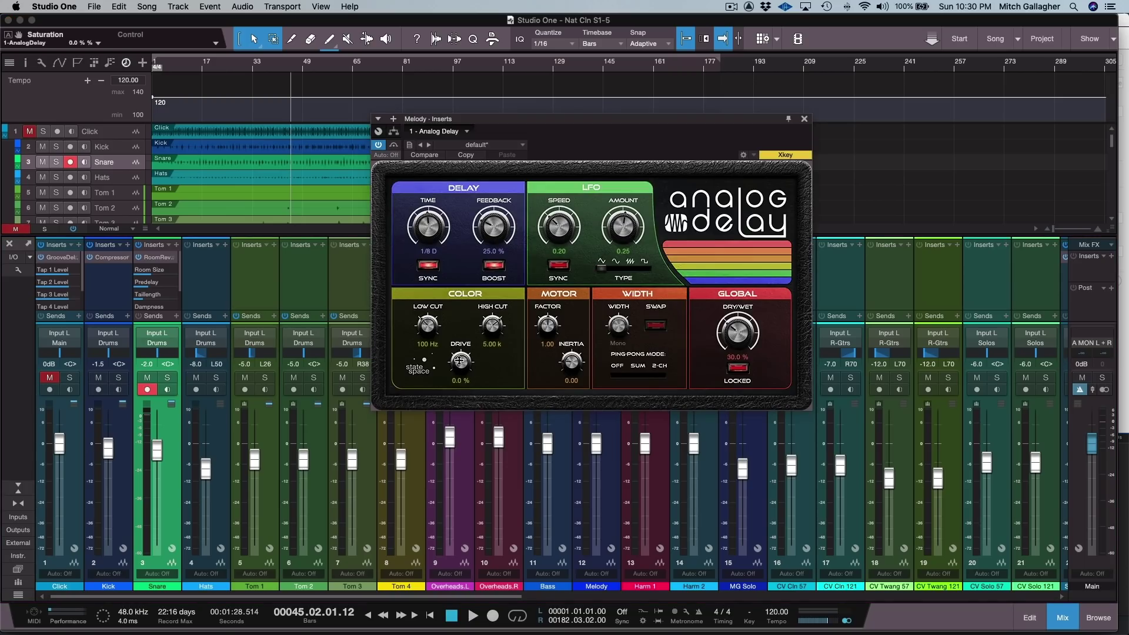
{"action": "left_click_drag", "start_coordinate": [458, 353], "coordinate": [477, 371]}
{"action": "left_click", "coordinate": [805, 119]}
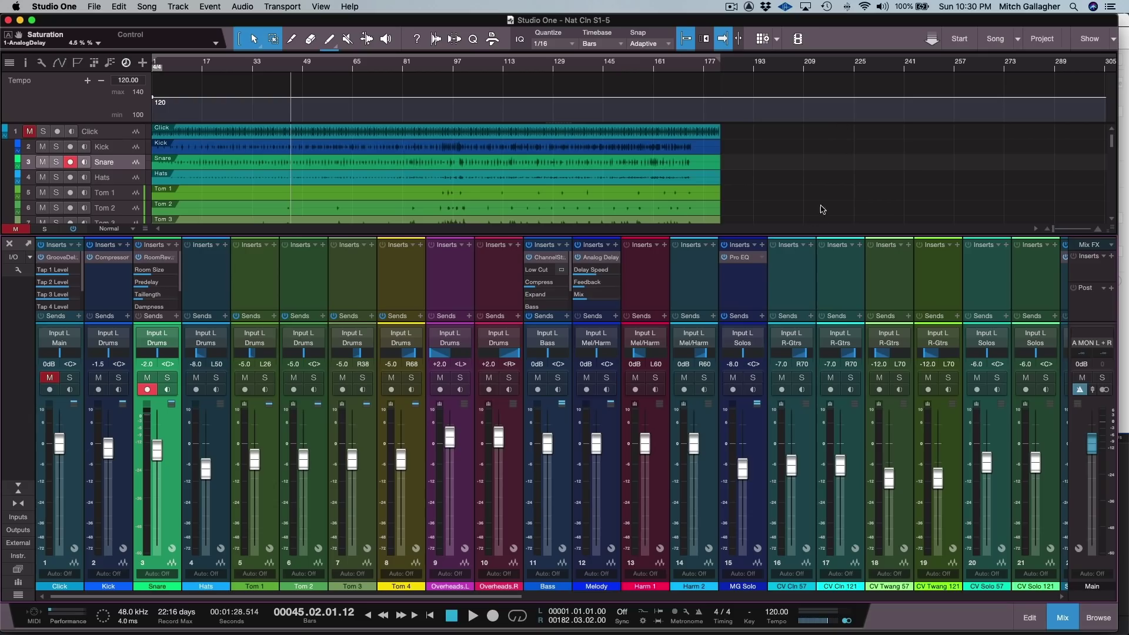
{"action": "left_click", "coordinate": [737, 260]}
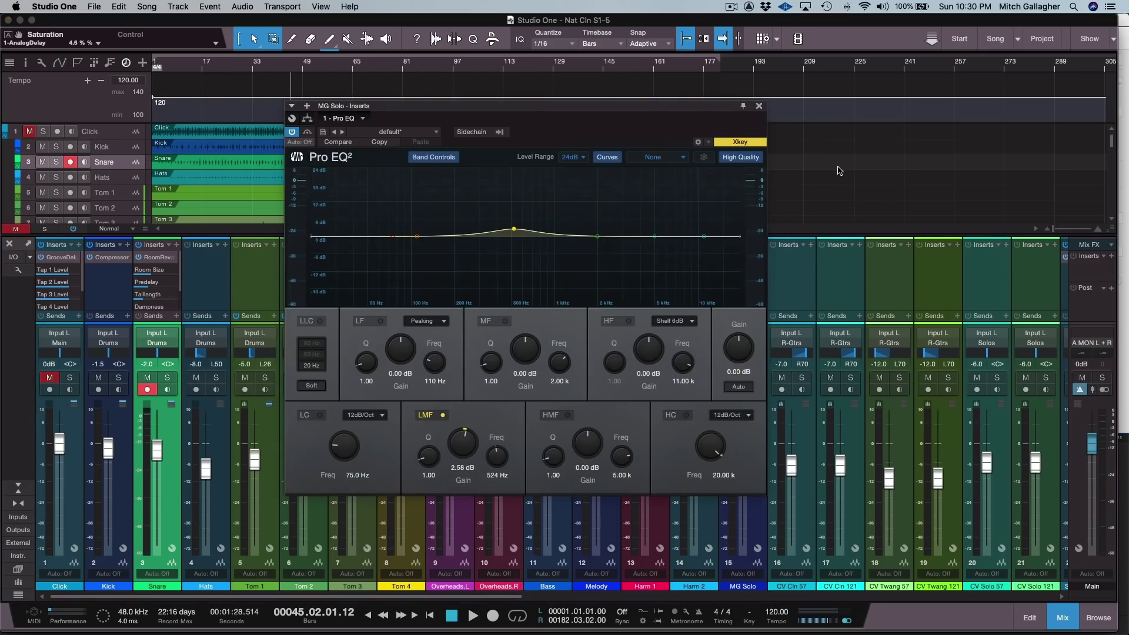
{"action": "key", "text": "space"}
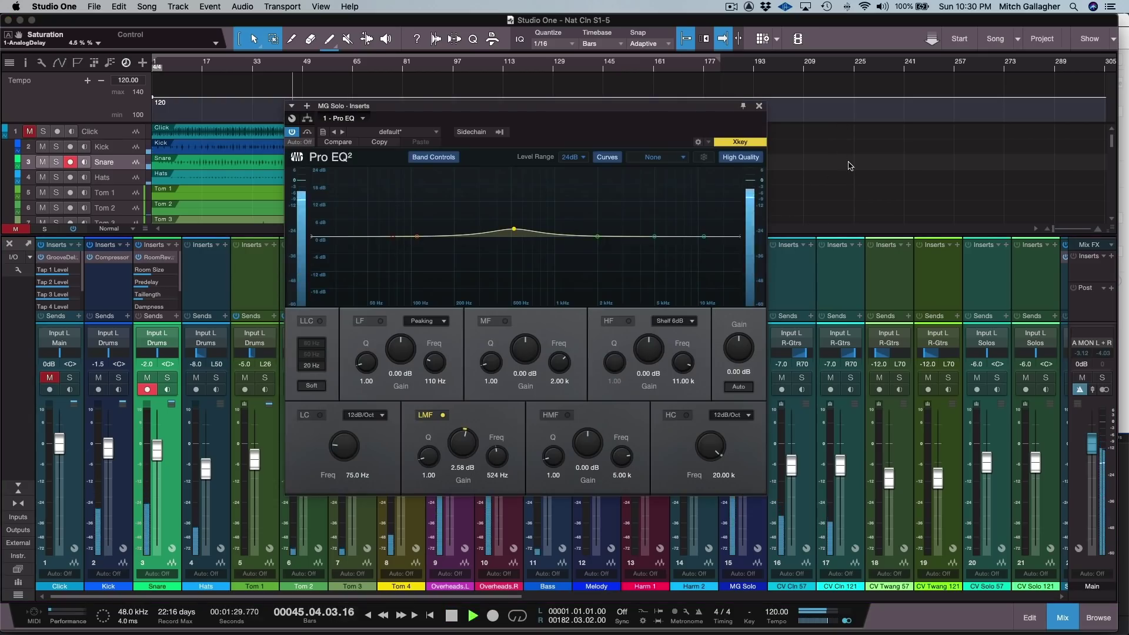
{"action": "left_click", "coordinate": [661, 158]}
{"action": "left_click", "coordinate": [670, 183]}
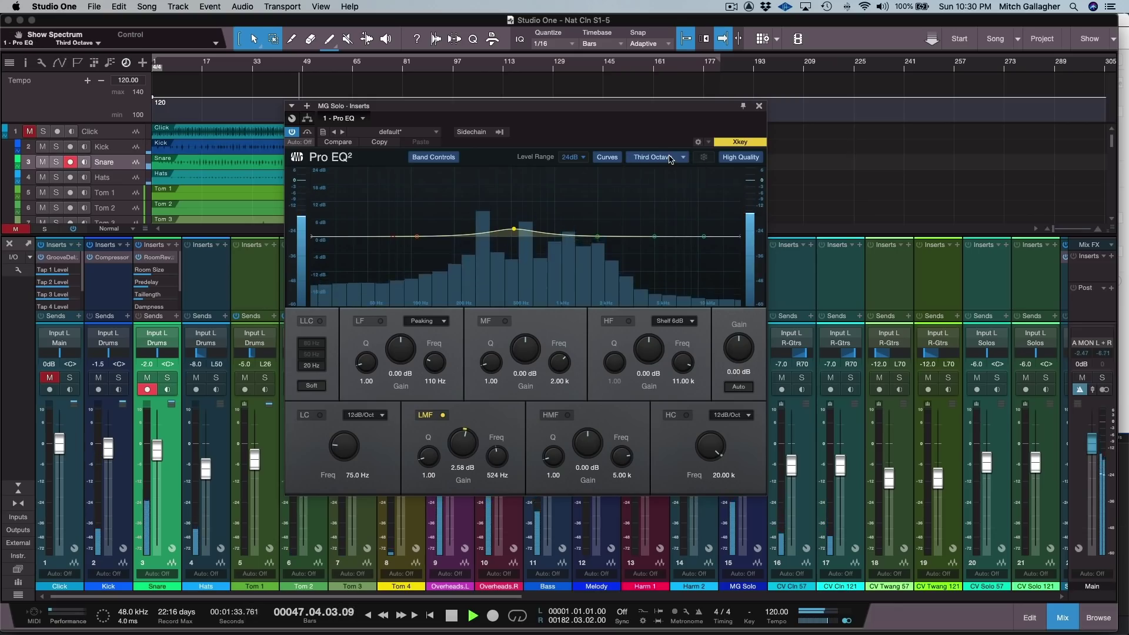
{"action": "left_click", "coordinate": [665, 157]}
{"action": "left_click", "coordinate": [669, 197]}
{"action": "left_click", "coordinate": [662, 157]}
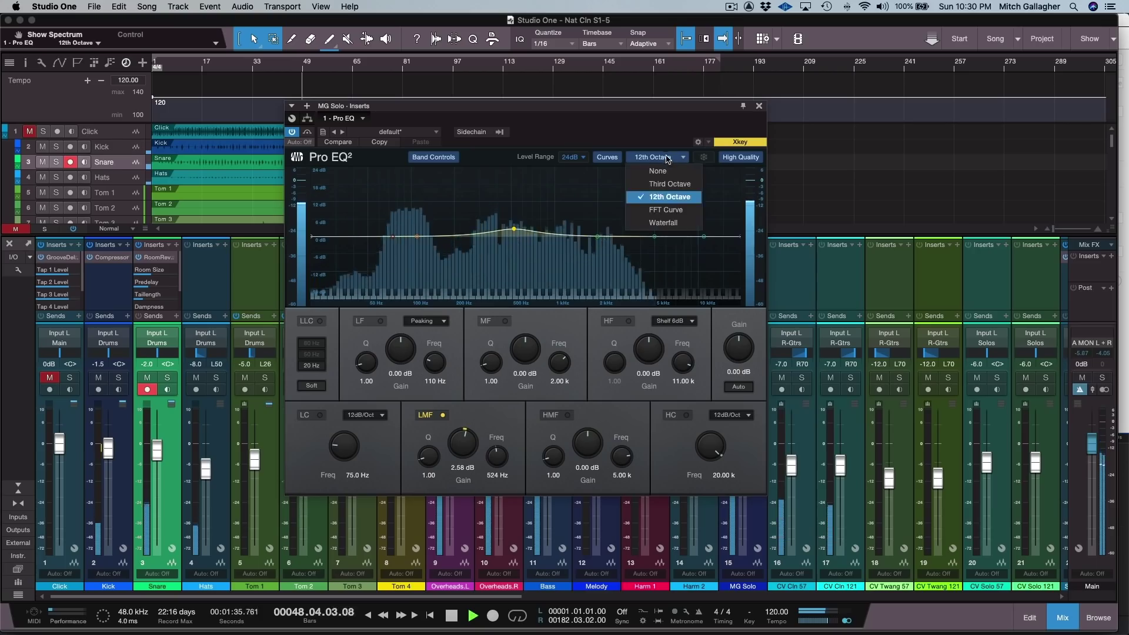
{"action": "left_click", "coordinate": [675, 209]}
{"action": "left_click", "coordinate": [659, 157]}
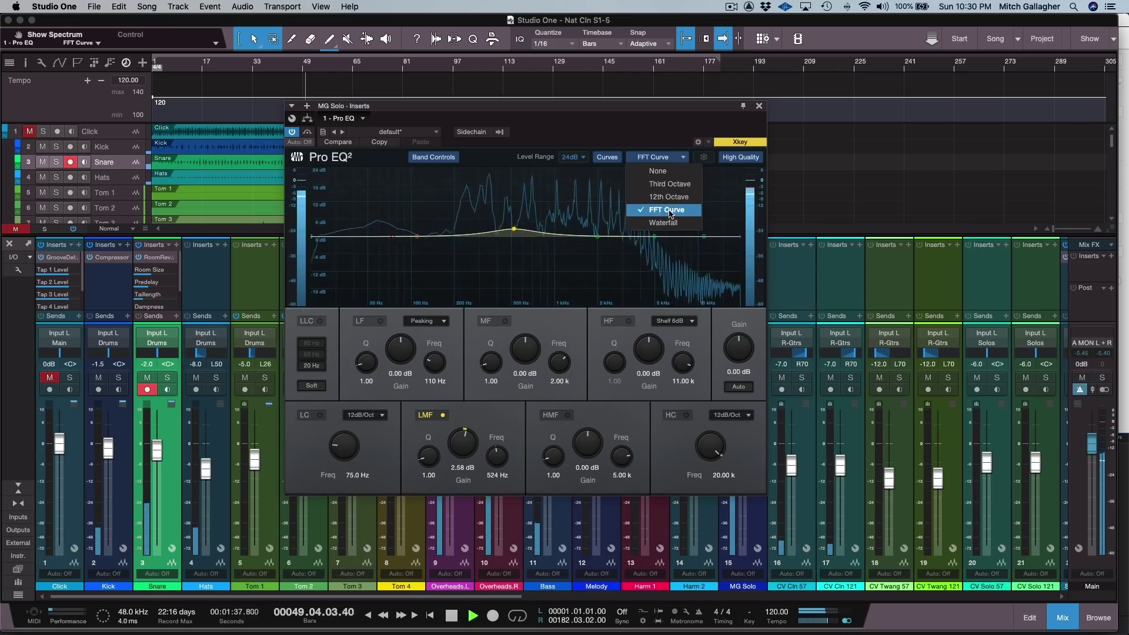
{"action": "left_click", "coordinate": [670, 222]}
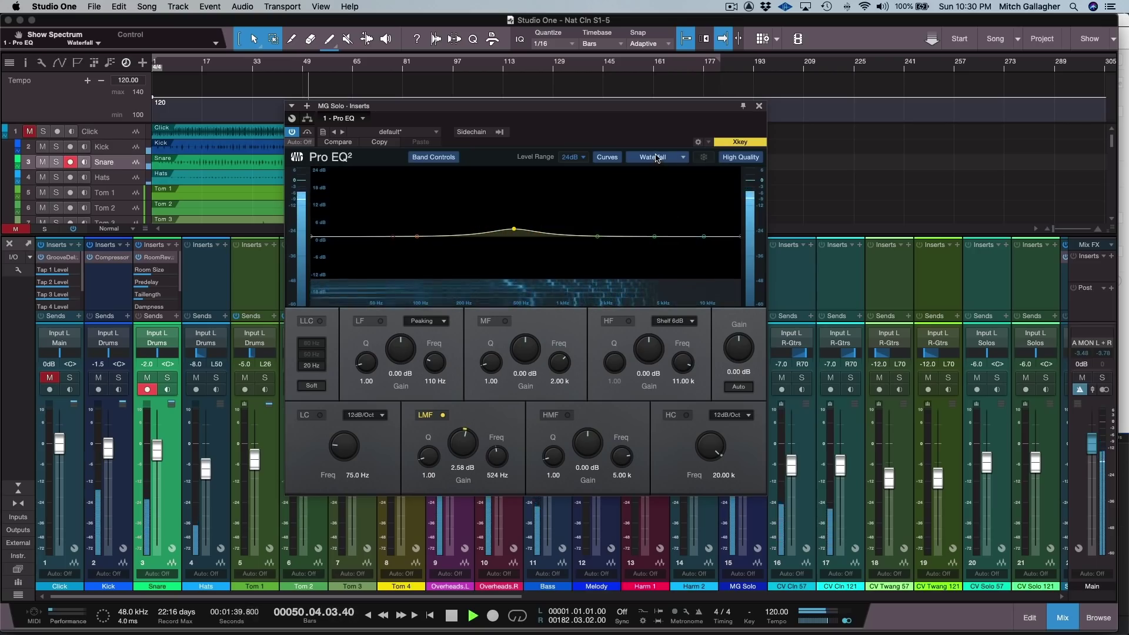
{"action": "left_click", "coordinate": [657, 157]}
{"action": "left_click", "coordinate": [669, 196]}
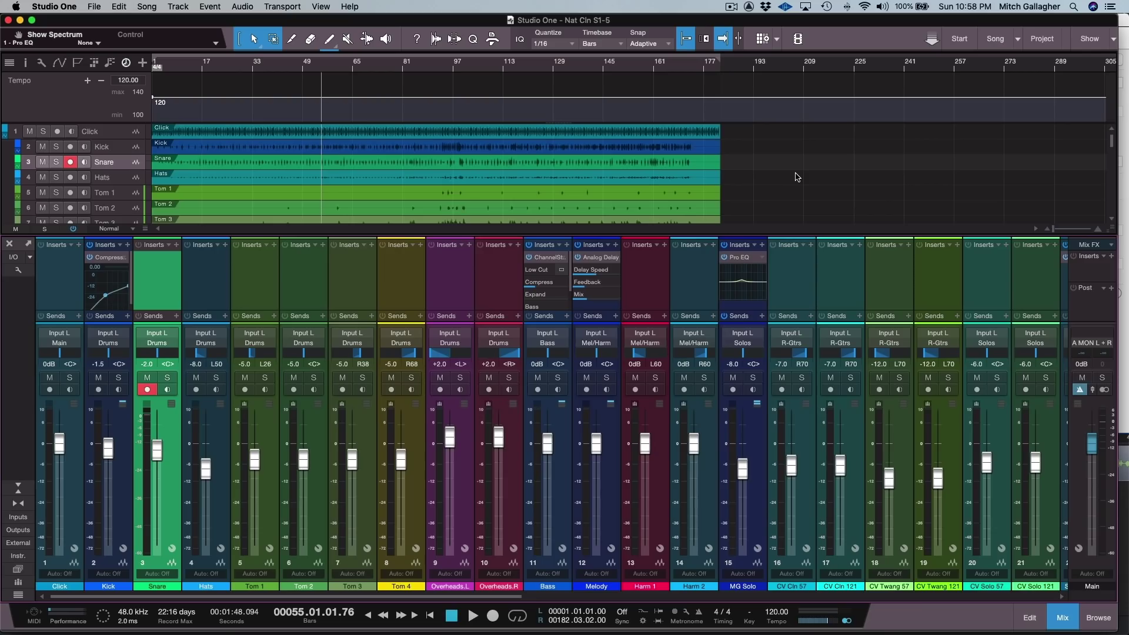
From the Scenes panel, recall Scenes 2, 3 and 1, finishing on Scene 3.
{"action": "left_click", "coordinate": [18, 569]}
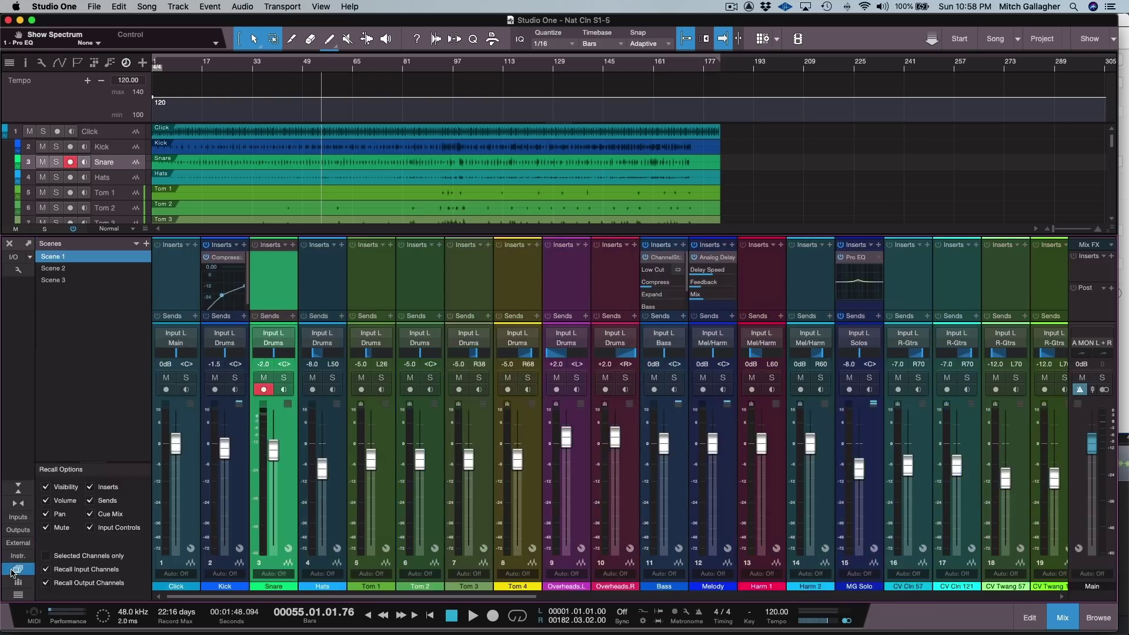
{"action": "left_click", "coordinate": [63, 270]}
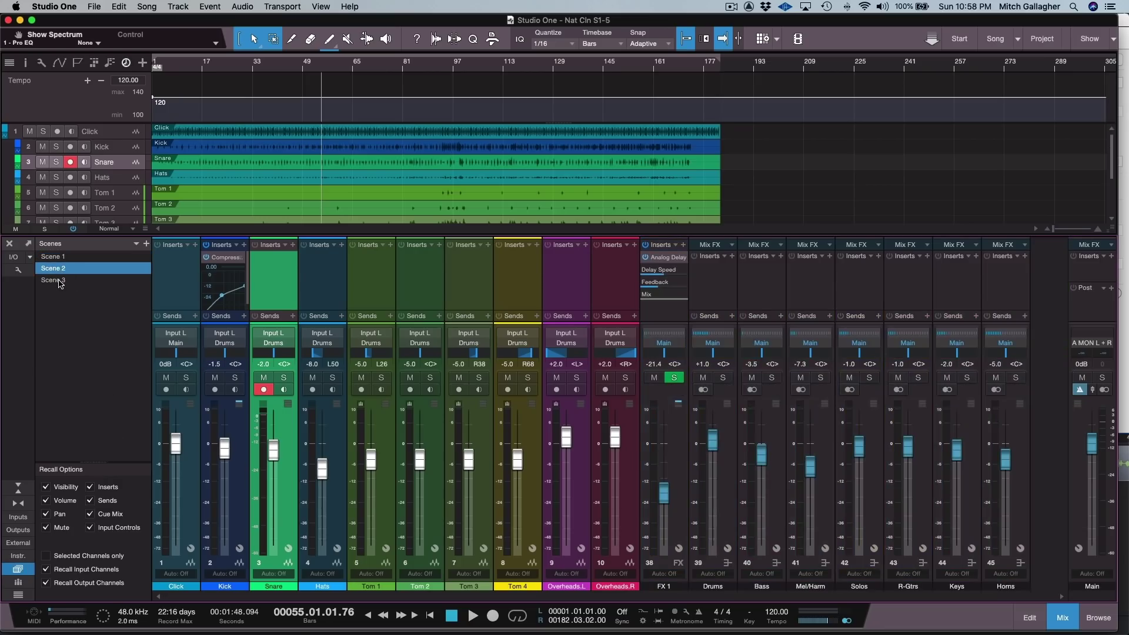
{"action": "left_click", "coordinate": [59, 281]}
{"action": "left_click", "coordinate": [62, 258]}
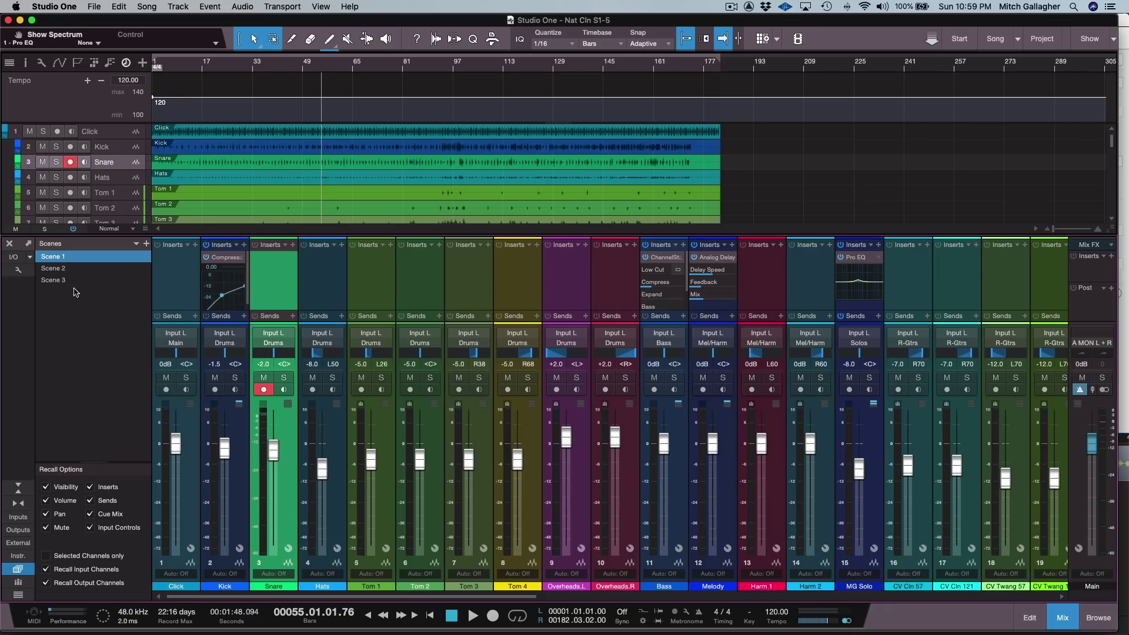
{"action": "left_click", "coordinate": [54, 281]}
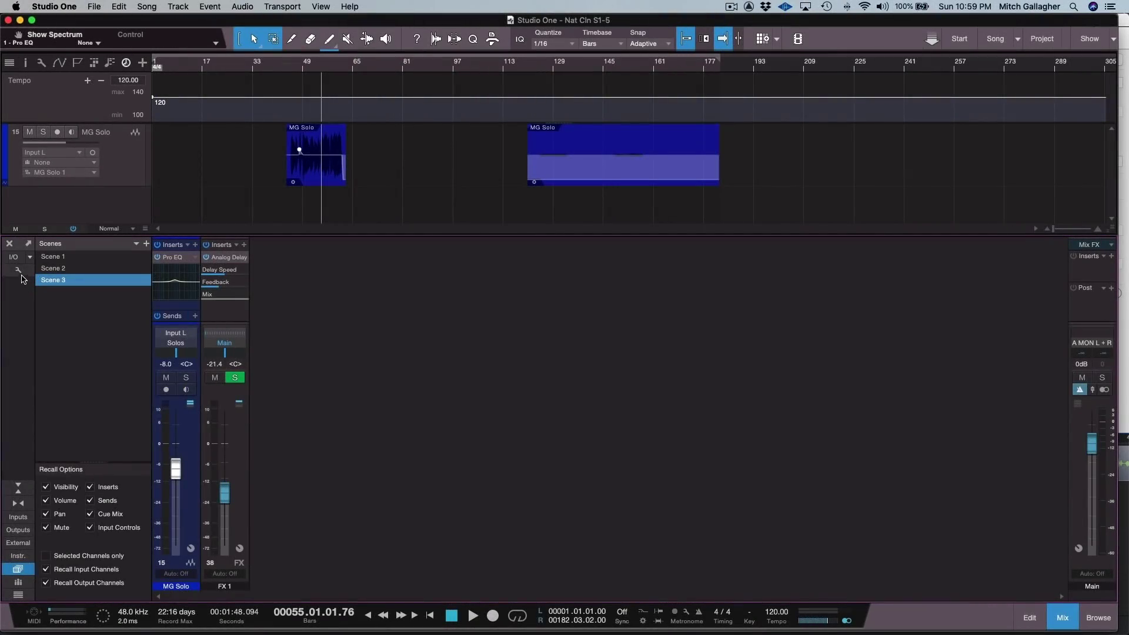
Check Enable Listen Bus and Solo through Listen Bus in console options, then activate the Listen Bus strip.
{"action": "left_click", "coordinate": [19, 270]}
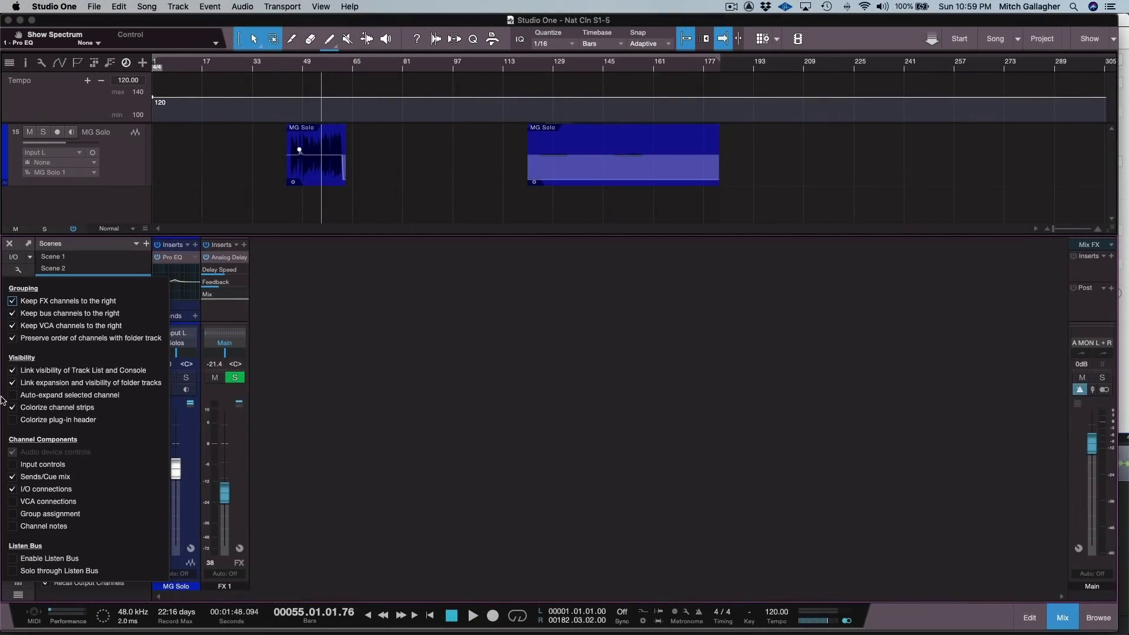
{"action": "left_click", "coordinate": [12, 558]}
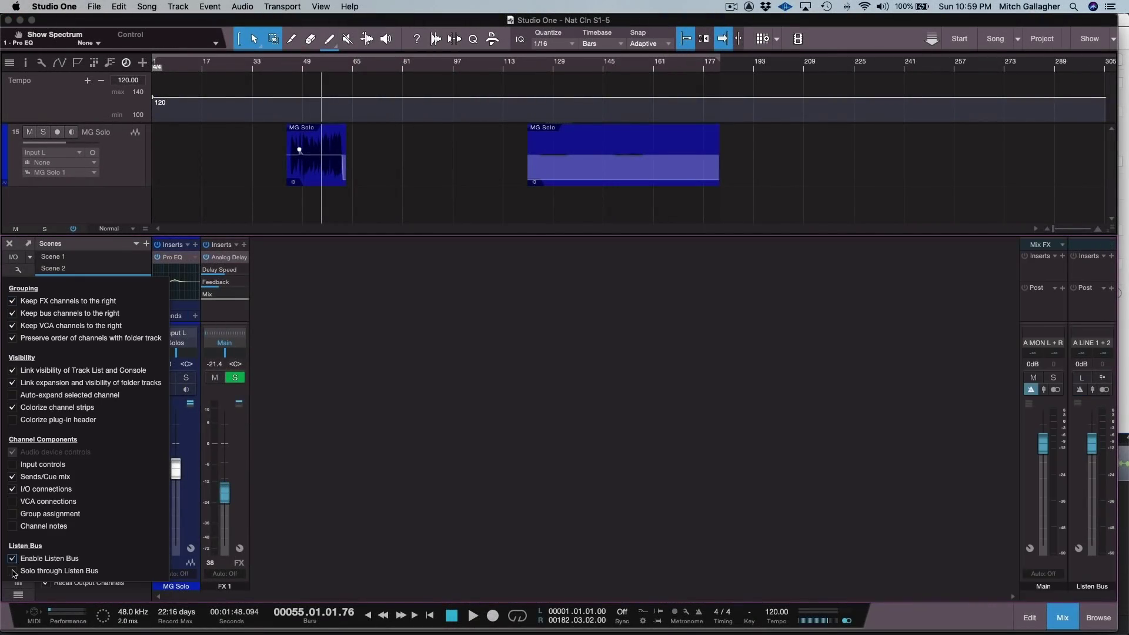
{"action": "left_click", "coordinate": [12, 571]}
{"action": "left_click", "coordinate": [312, 494]}
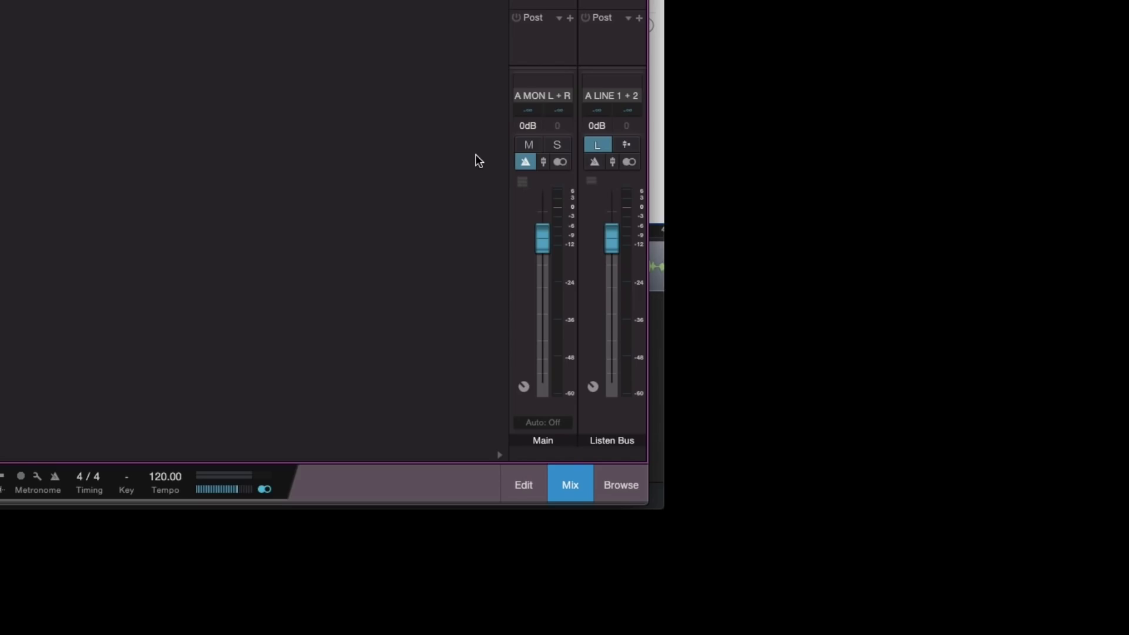
{"action": "left_click", "coordinate": [626, 146]}
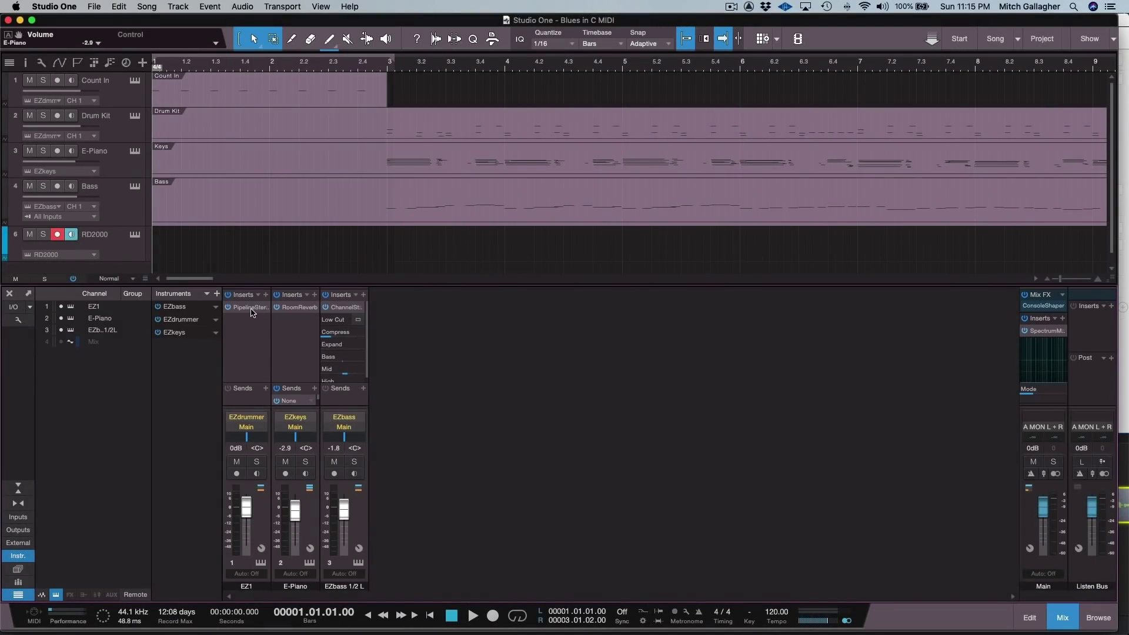
Close EZ1's Pipeline XT editor and add an Aux 1 channel from the mixer's context menu.
{"action": "left_click", "coordinate": [251, 311]}
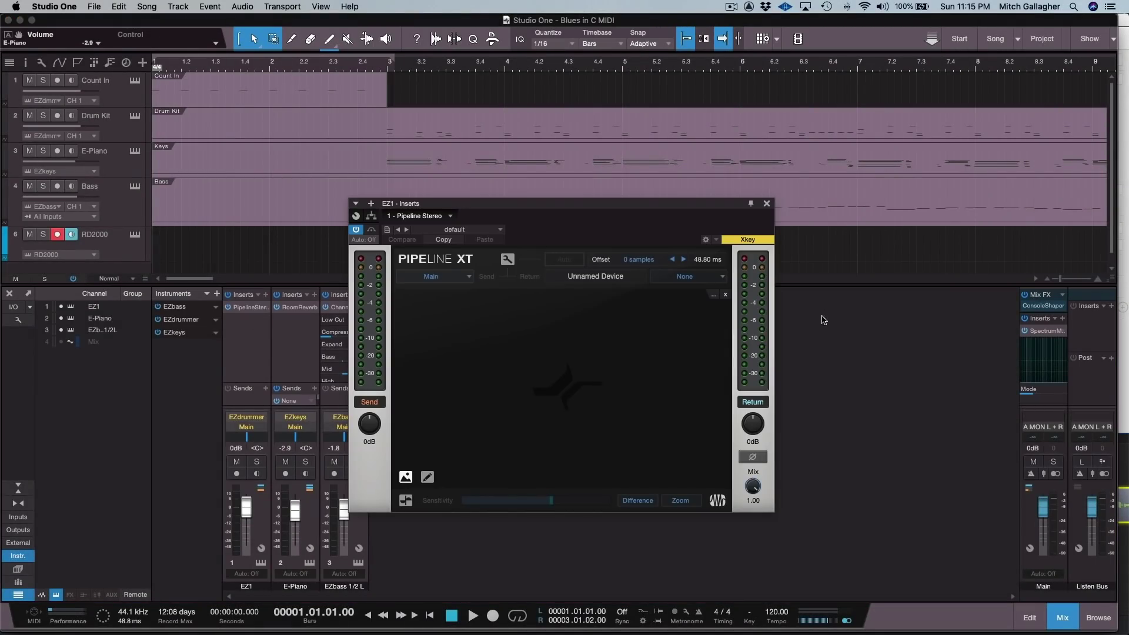
{"action": "left_click", "coordinate": [766, 204]}
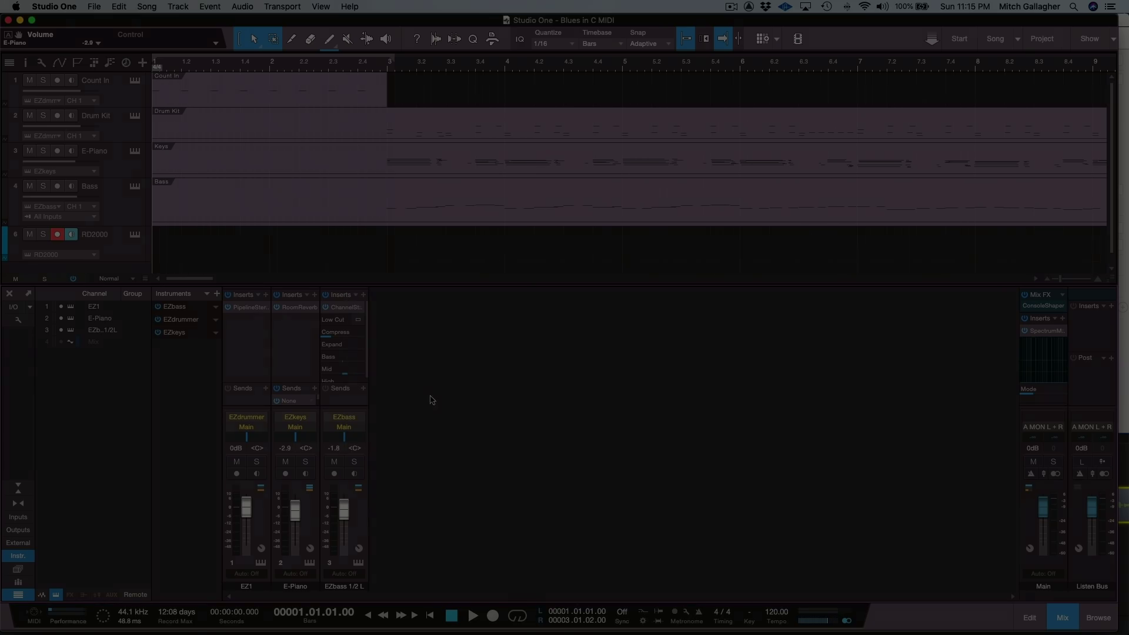
{"action": "right_click", "coordinate": [434, 400]}
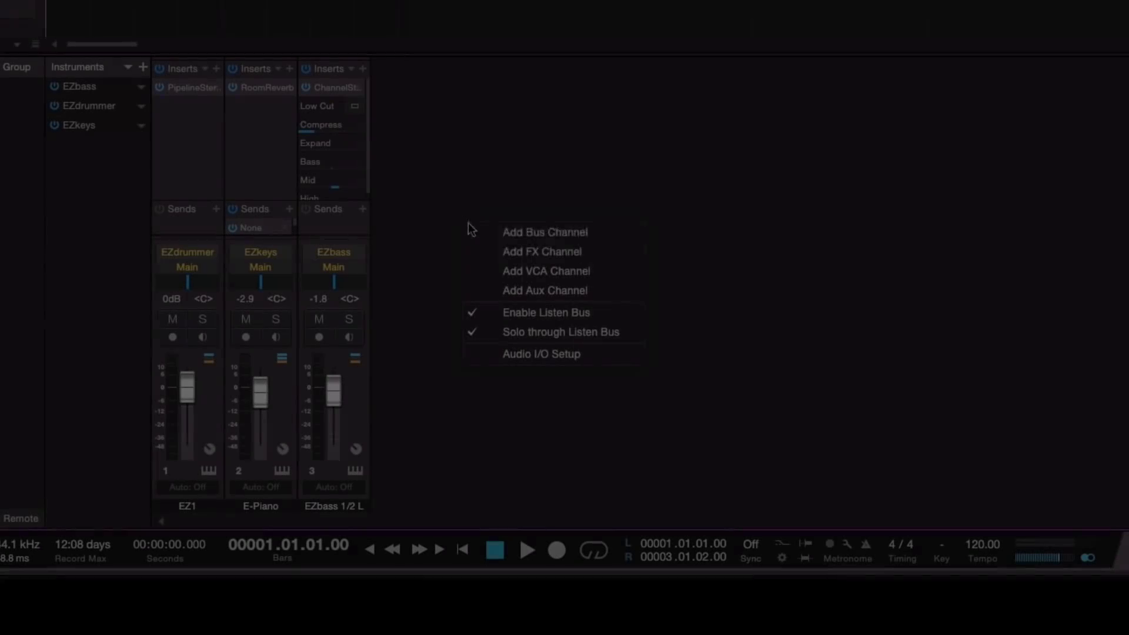
{"action": "left_click", "coordinate": [539, 290]}
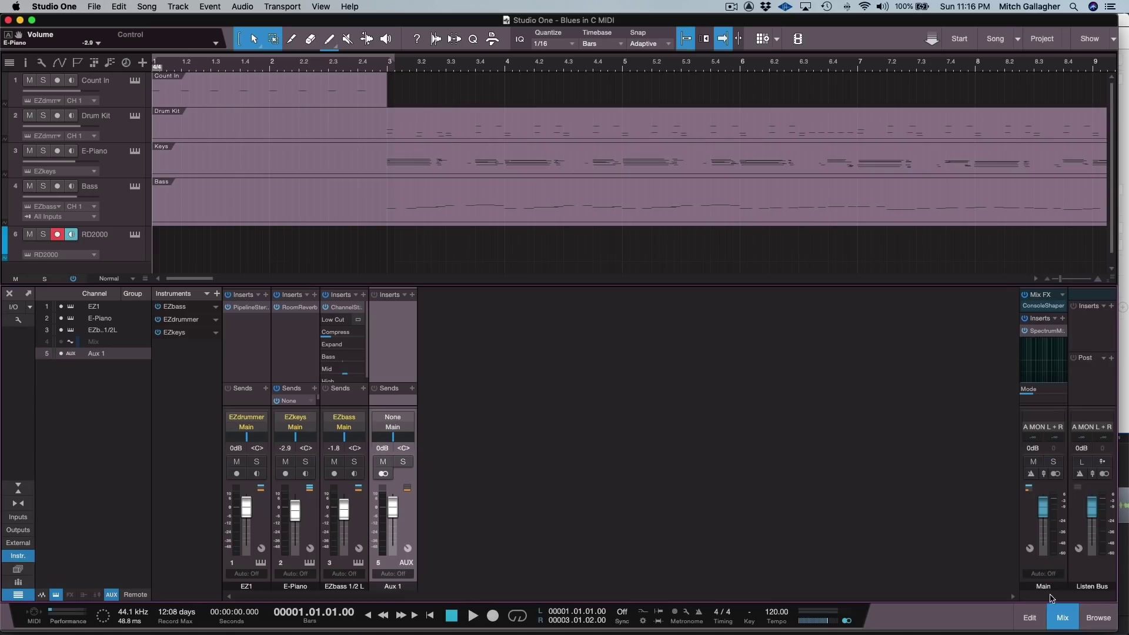
Drag the RD2000 from the Browser's External Instruments into the arrangement and dismiss its device settings.
{"action": "left_click", "coordinate": [1097, 617]}
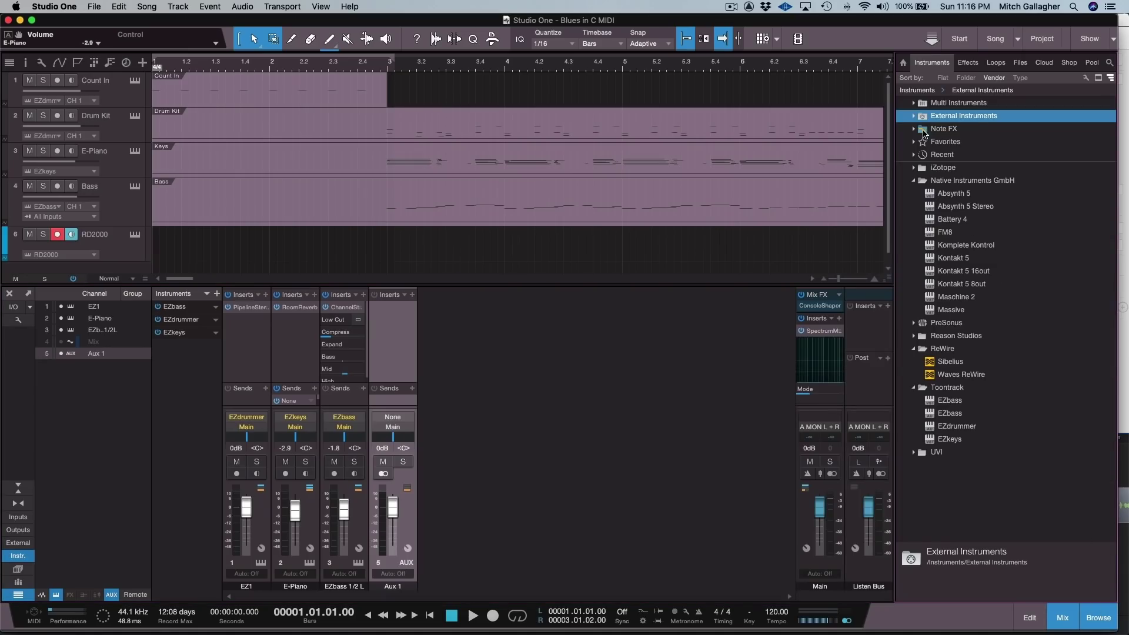
{"action": "left_click", "coordinate": [913, 116]}
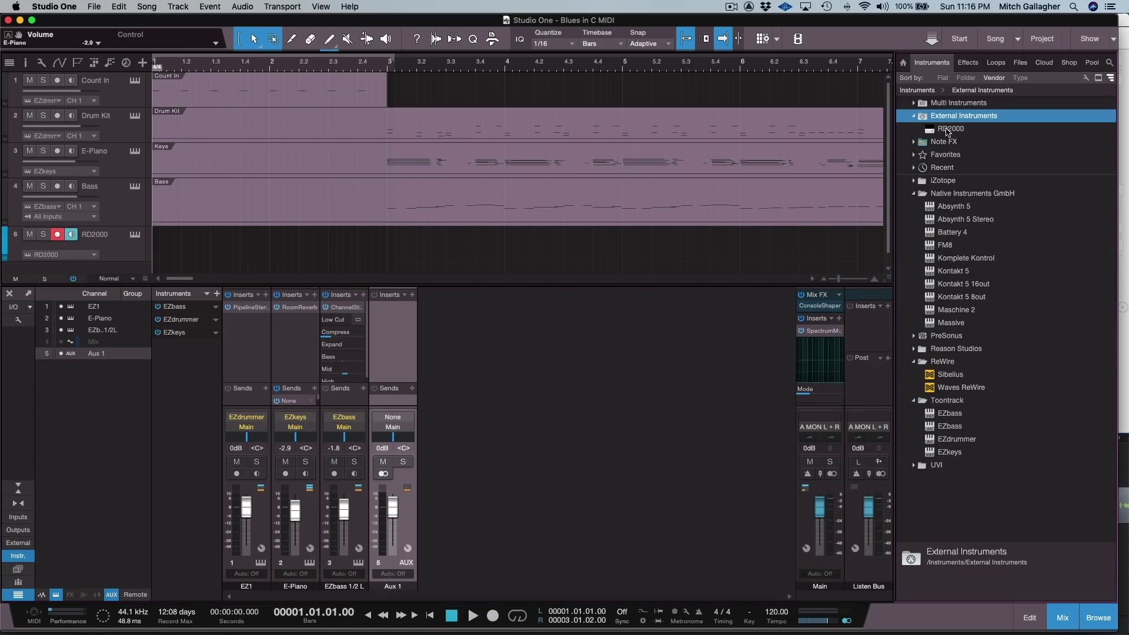
{"action": "left_click_drag", "start_coordinate": [948, 132], "coordinate": [488, 241]}
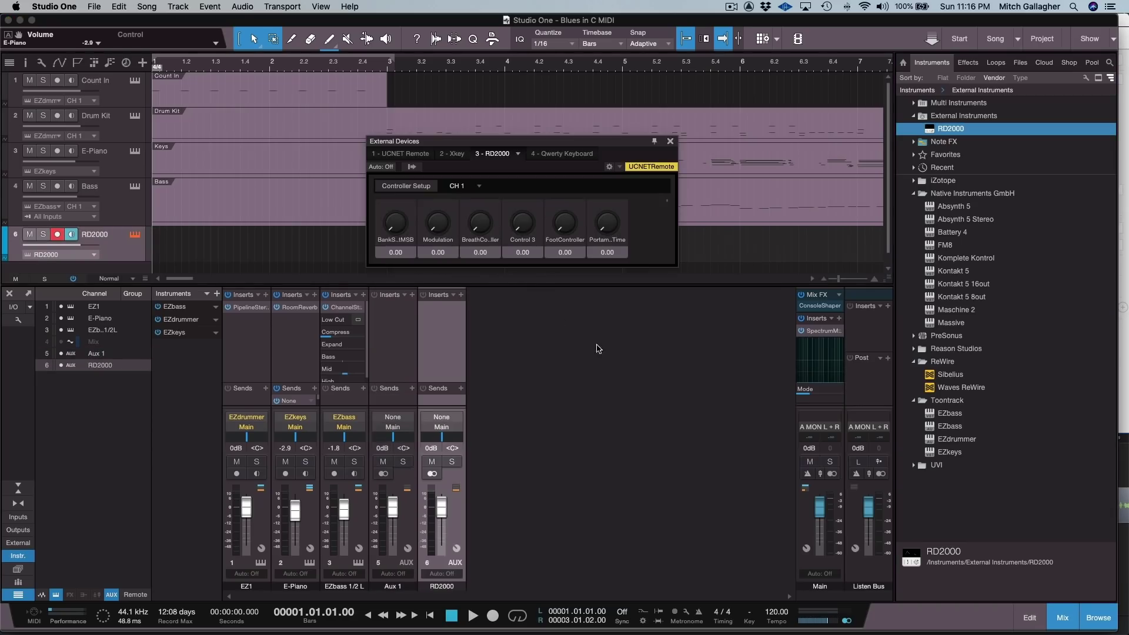
{"action": "left_click", "coordinate": [675, 141]}
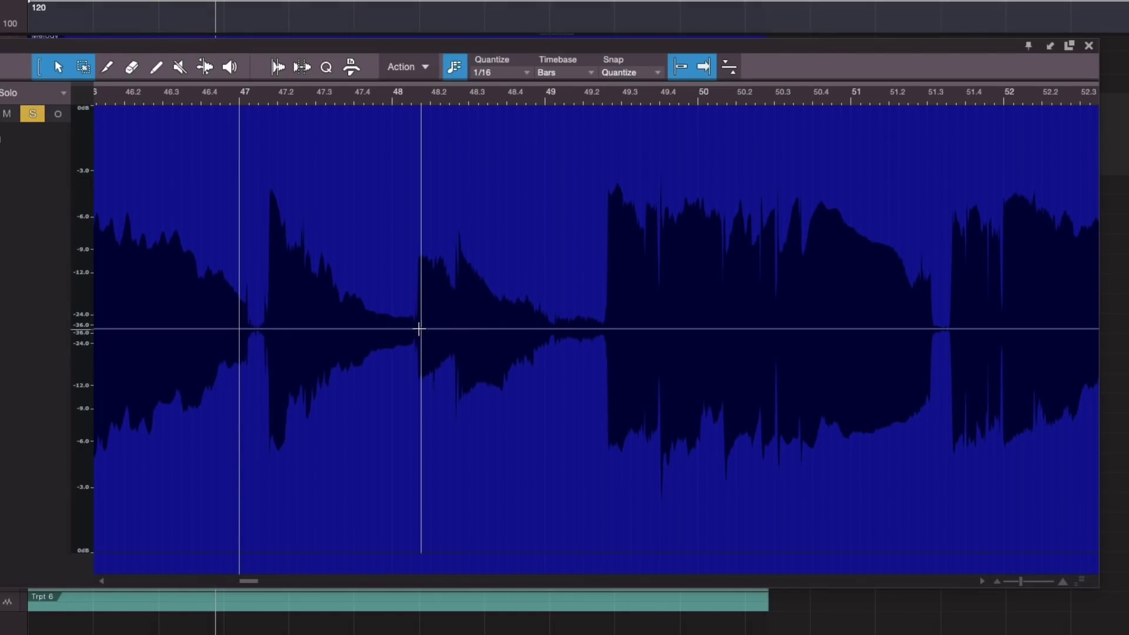
Add volume envelope points near bars 48.2 and 48.4 and lift them to roughly +3 dB.
{"action": "left_click", "coordinate": [420, 328]}
{"action": "left_click", "coordinate": [593, 328]}
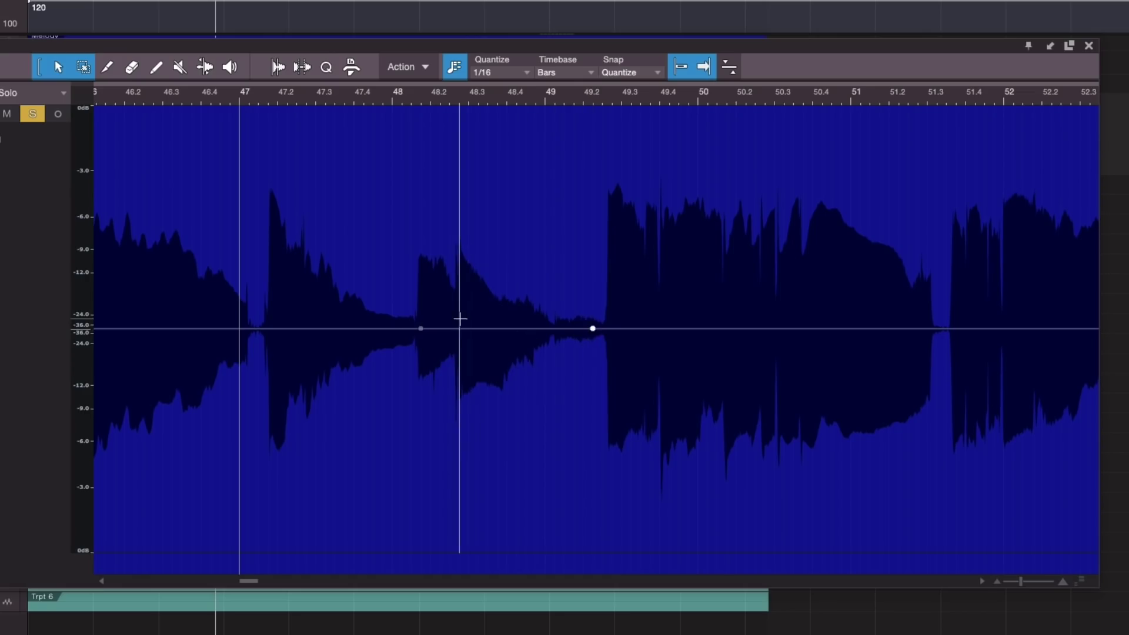
{"action": "left_click_drag", "start_coordinate": [458, 328], "coordinate": [449, 296]}
{"action": "left_click_drag", "start_coordinate": [518, 312], "coordinate": [550, 296]}
{"action": "left_click_drag", "start_coordinate": [451, 297], "coordinate": [459, 317]}
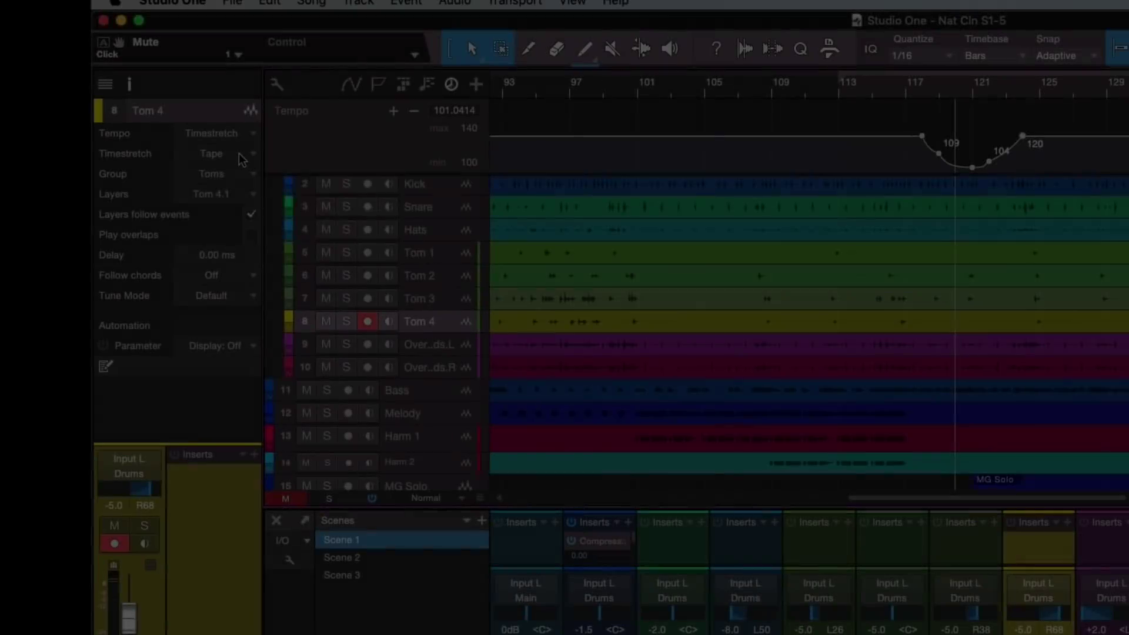
Keep Tom 4's Inspector timestretch mode set to Tape - Resampler.
{"action": "left_click", "coordinate": [89, 109]}
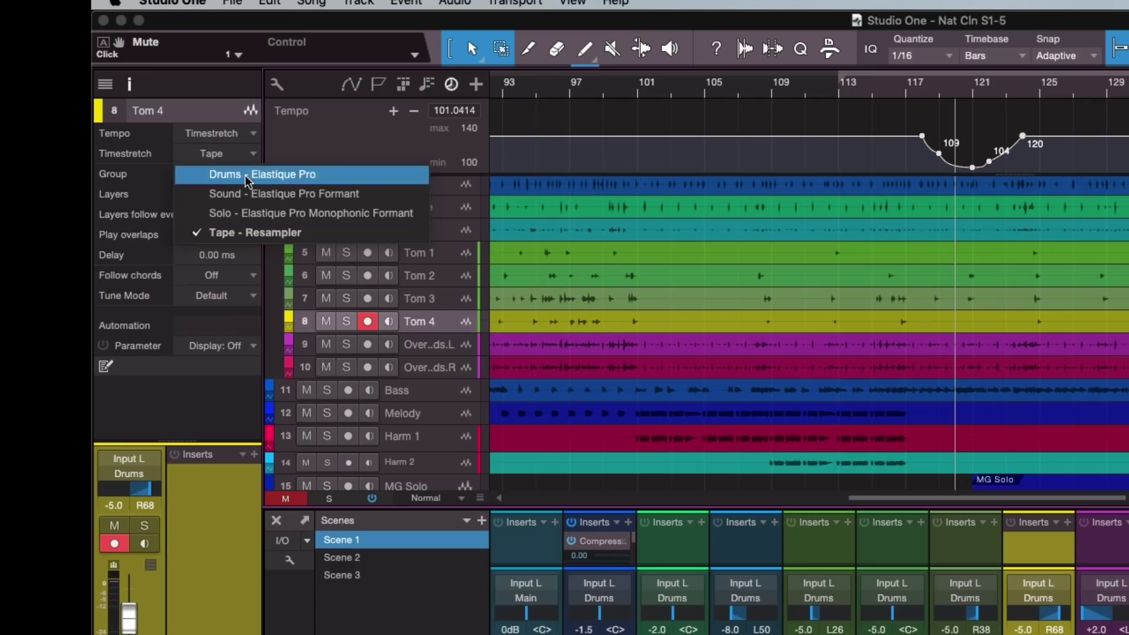
{"action": "left_click", "coordinate": [269, 236]}
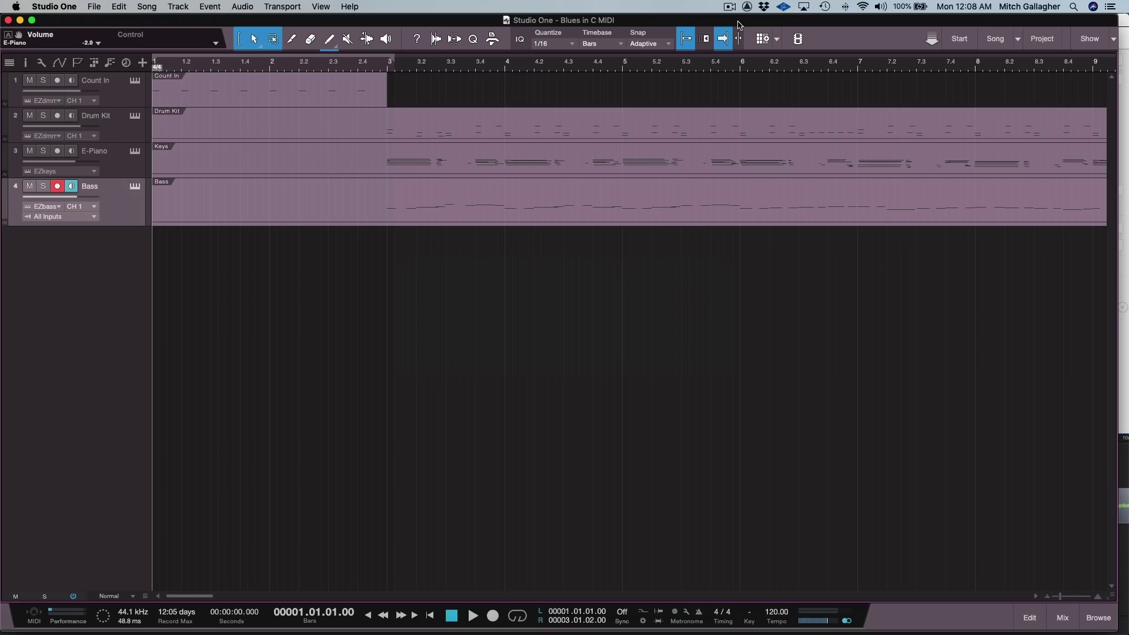
Open the Bass event and cycle through note list, piano-roll and score notation views.
{"action": "double_click", "coordinate": [581, 215]}
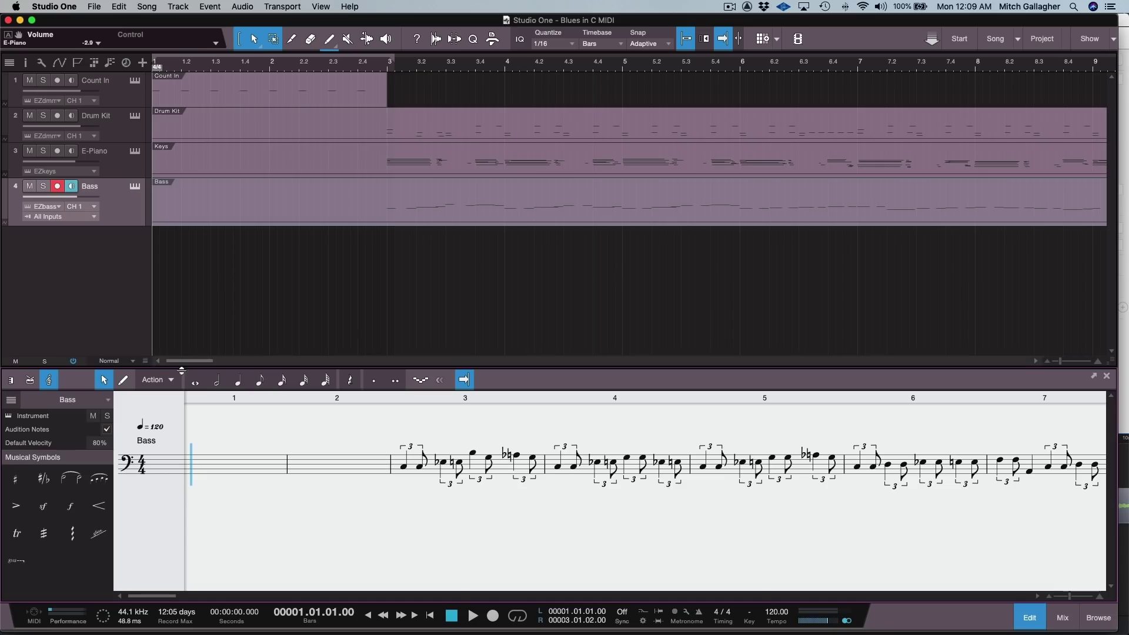
{"action": "left_click", "coordinate": [30, 381]}
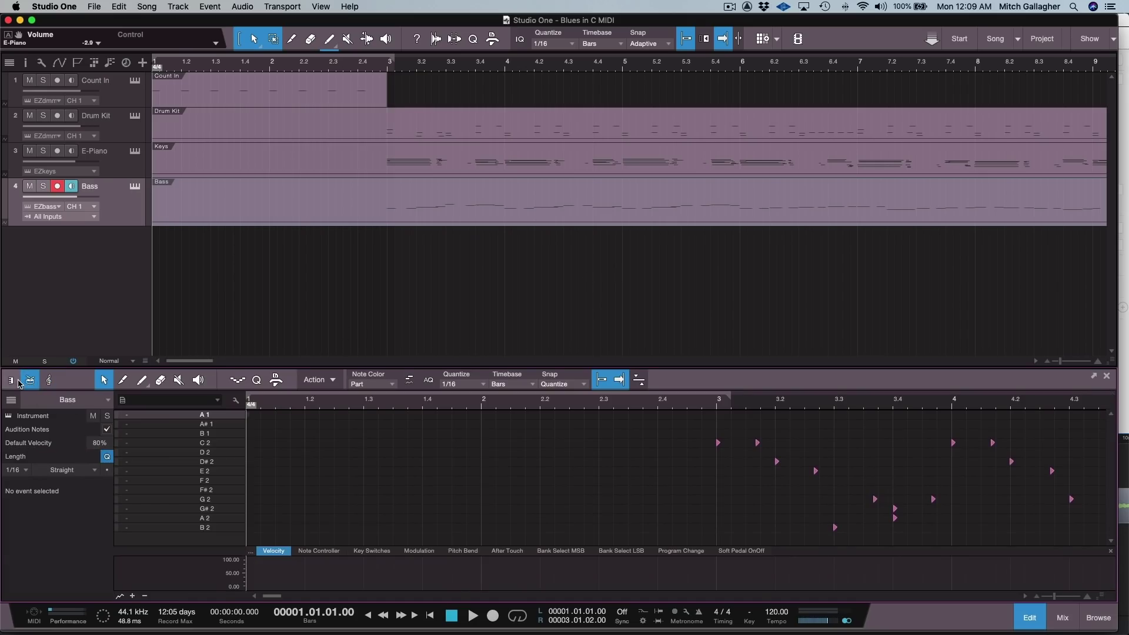
{"action": "left_click", "coordinate": [11, 380]}
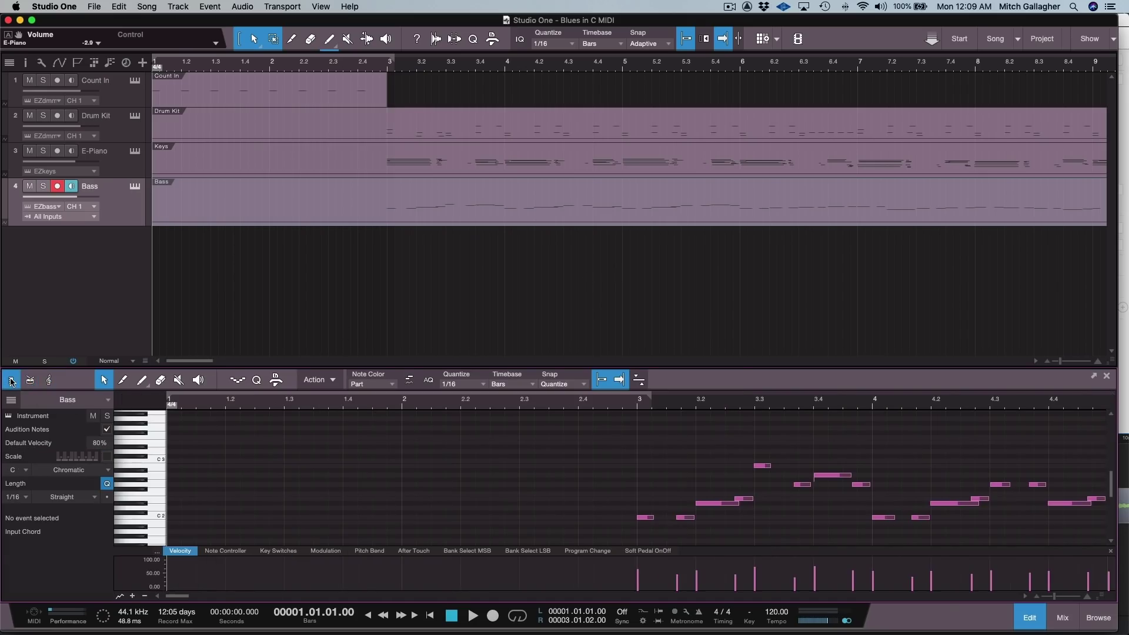
{"action": "left_click", "coordinate": [49, 381]}
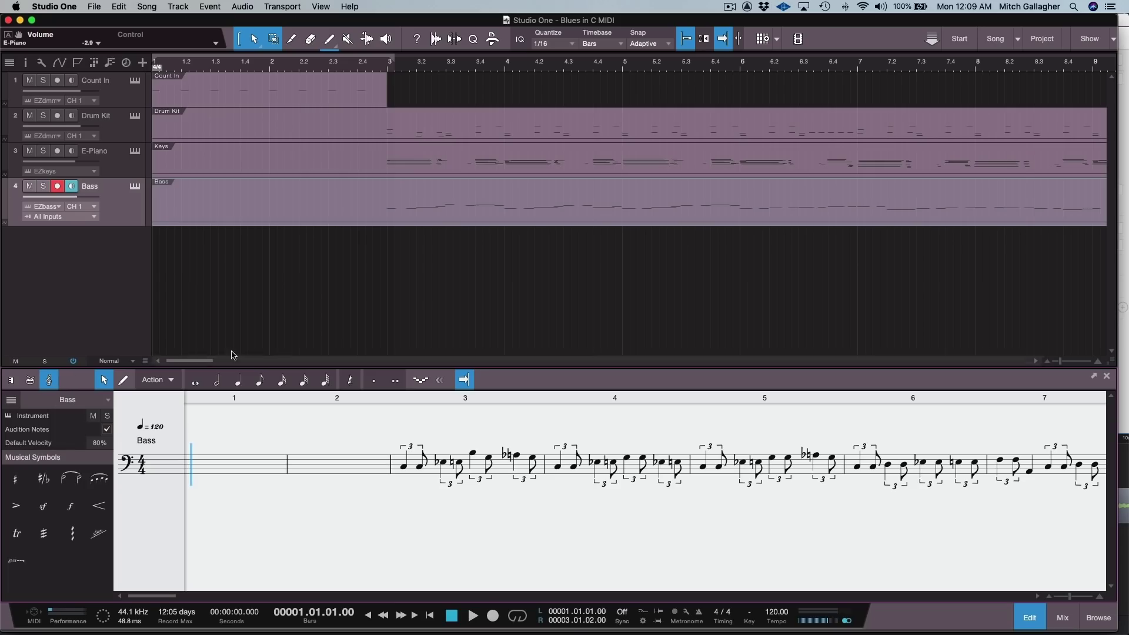
Detach the score editor into a floating window and enlarge it to show bar 3.
{"action": "left_click", "coordinate": [1093, 377]}
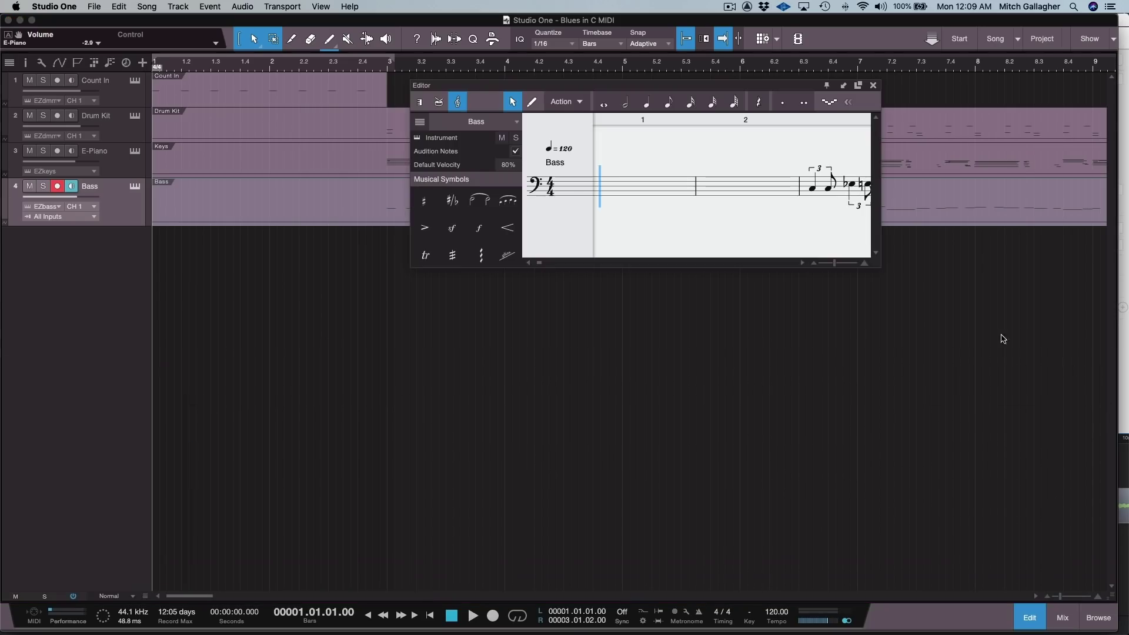
{"action": "left_click_drag", "start_coordinate": [880, 266], "coordinate": [916, 309]}
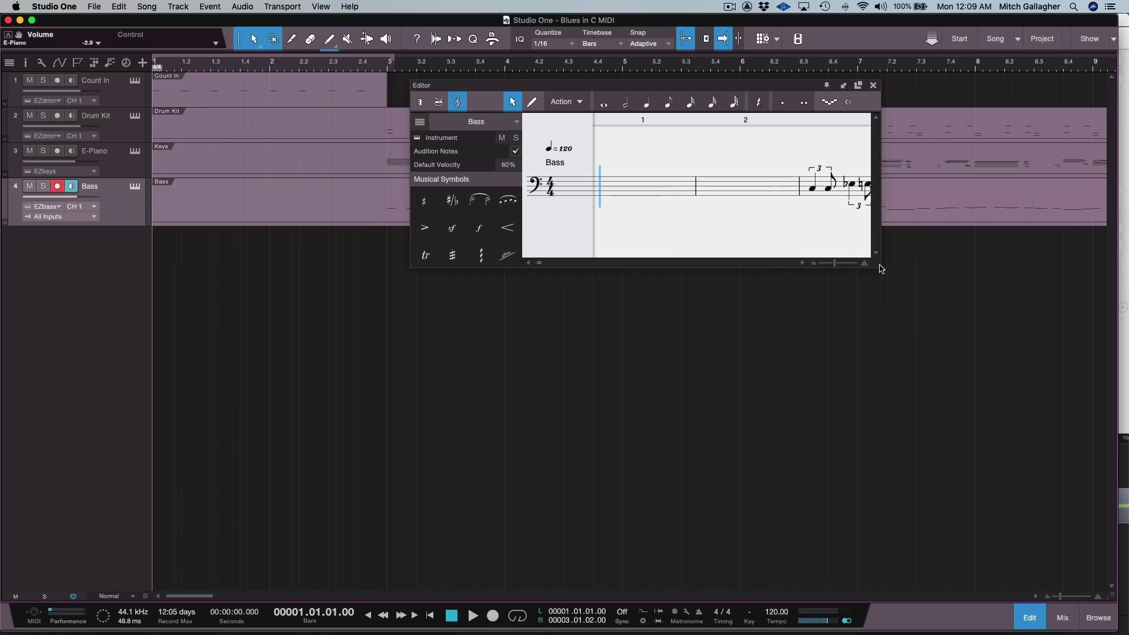
{"action": "left_click_drag", "start_coordinate": [876, 266], "coordinate": [1010, 364]}
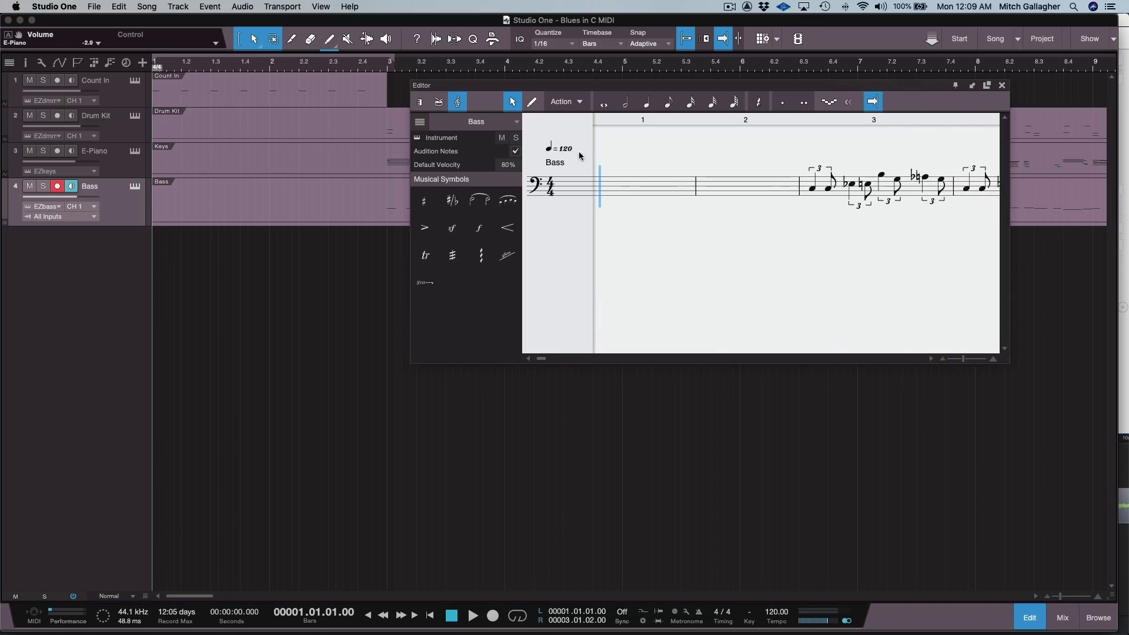
Add the E-Piano staff to the score, keep it on top, and raise a bar-3 bass note.
{"action": "left_click", "coordinate": [420, 122]}
{"action": "left_click", "coordinate": [422, 164]}
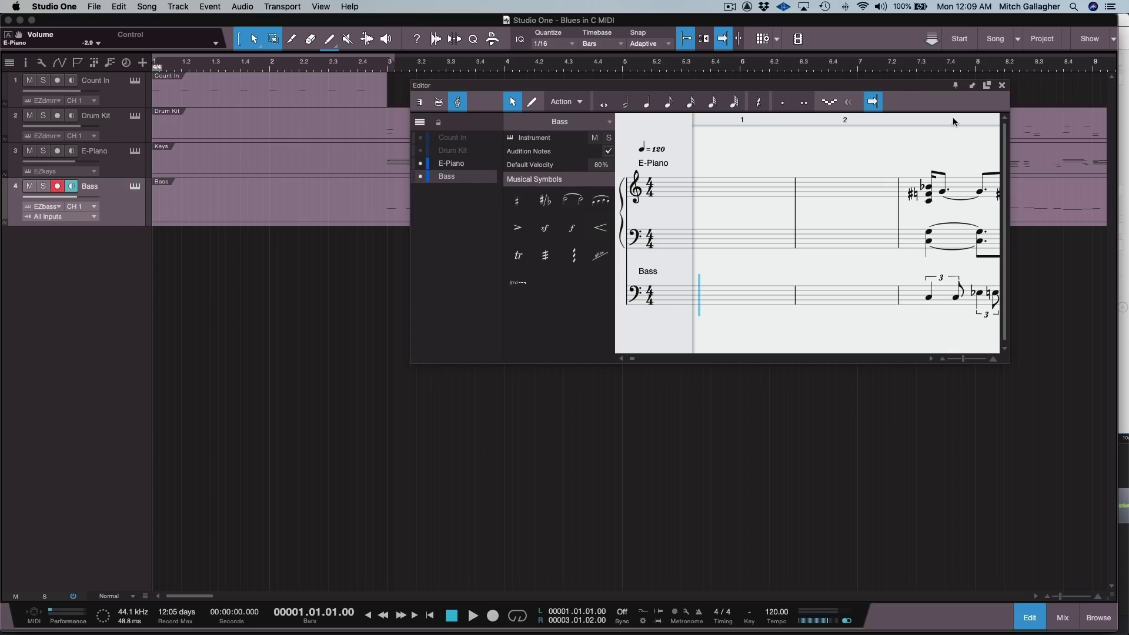
{"action": "left_click", "coordinate": [953, 86]}
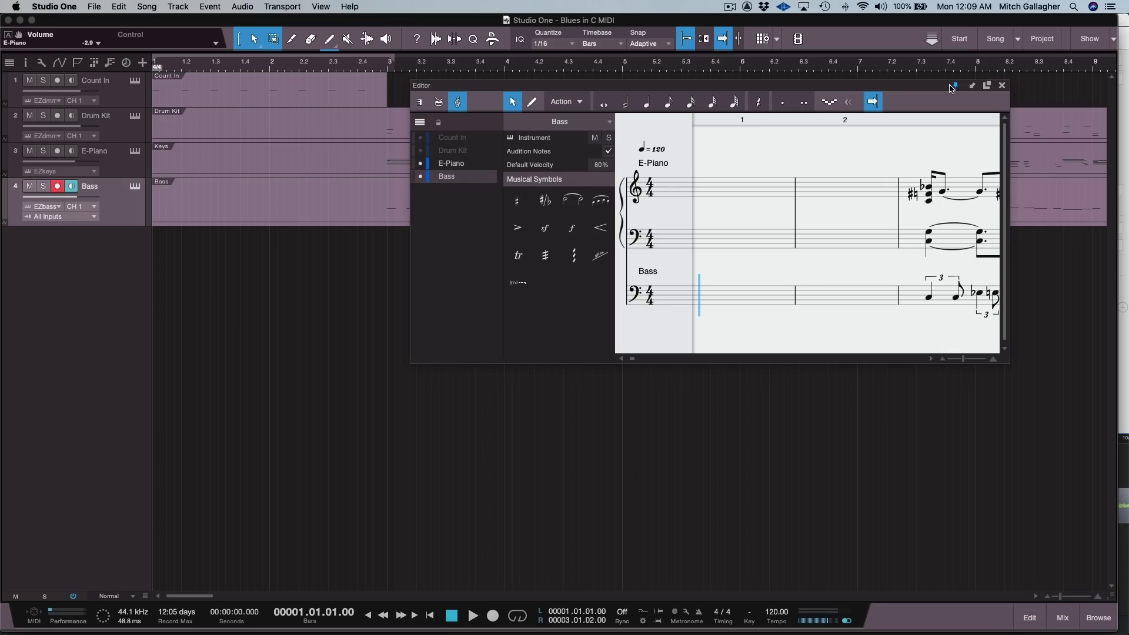
{"action": "double_click", "coordinate": [396, 222]}
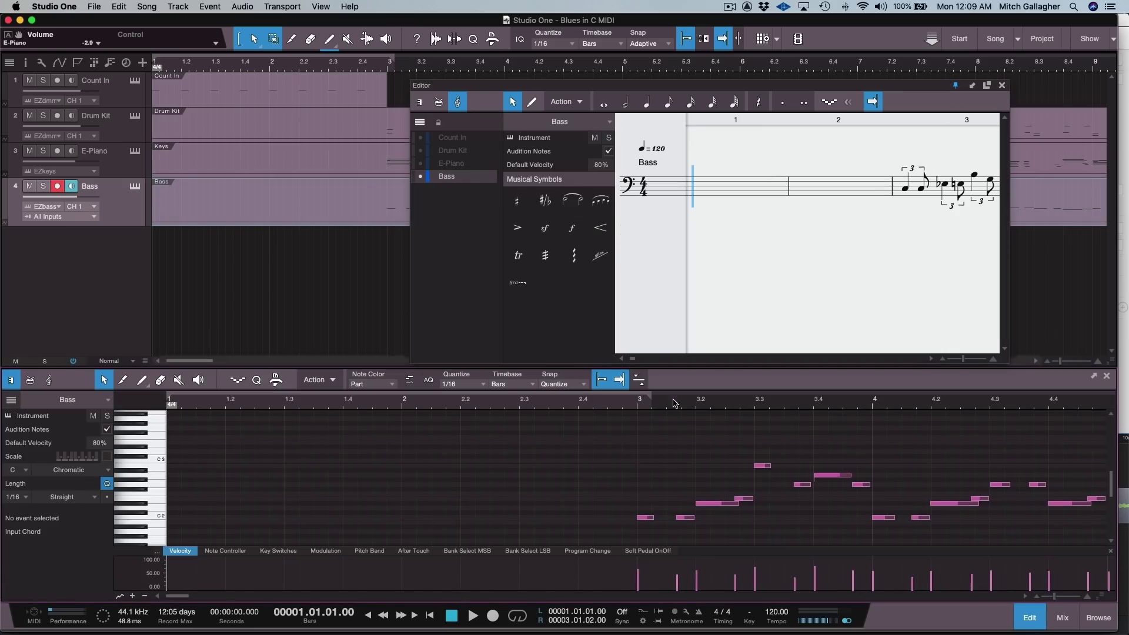
{"action": "left_click_drag", "start_coordinate": [705, 503], "coordinate": [705, 465]}
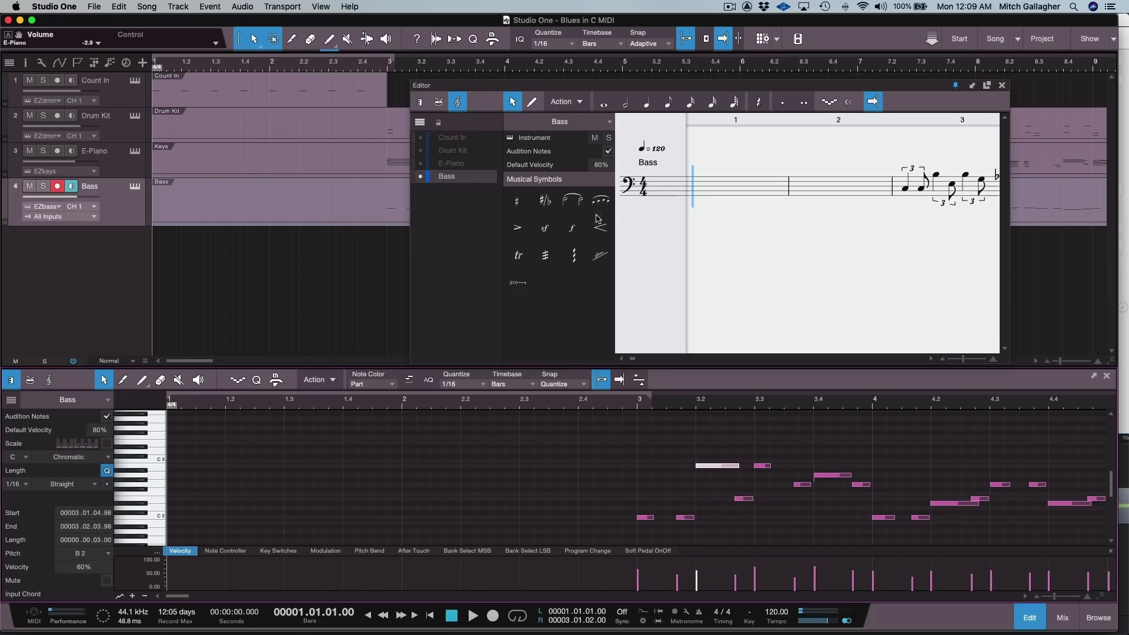
Draw two quarter notes at the start of bar 2 in the score editor.
{"action": "left_click", "coordinate": [532, 104]}
{"action": "left_click", "coordinate": [534, 106]}
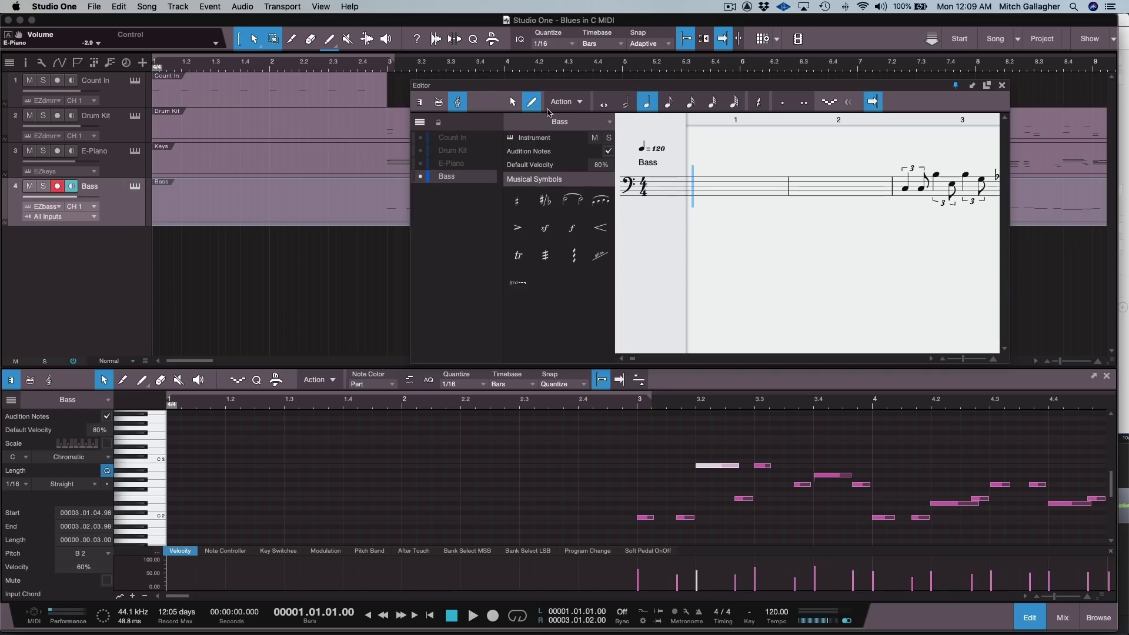
{"action": "left_click", "coordinate": [801, 185]}
{"action": "left_click", "coordinate": [820, 181]}
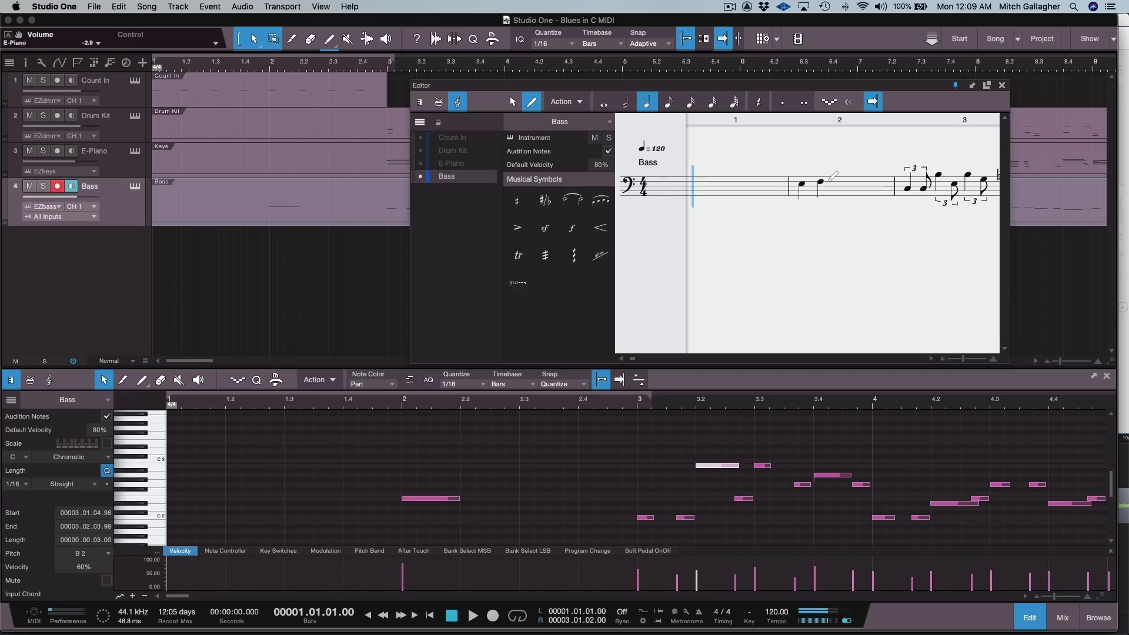
Sharpen the first bar-2 quarter note and mark the second one forte.
{"action": "left_click", "coordinate": [513, 202]}
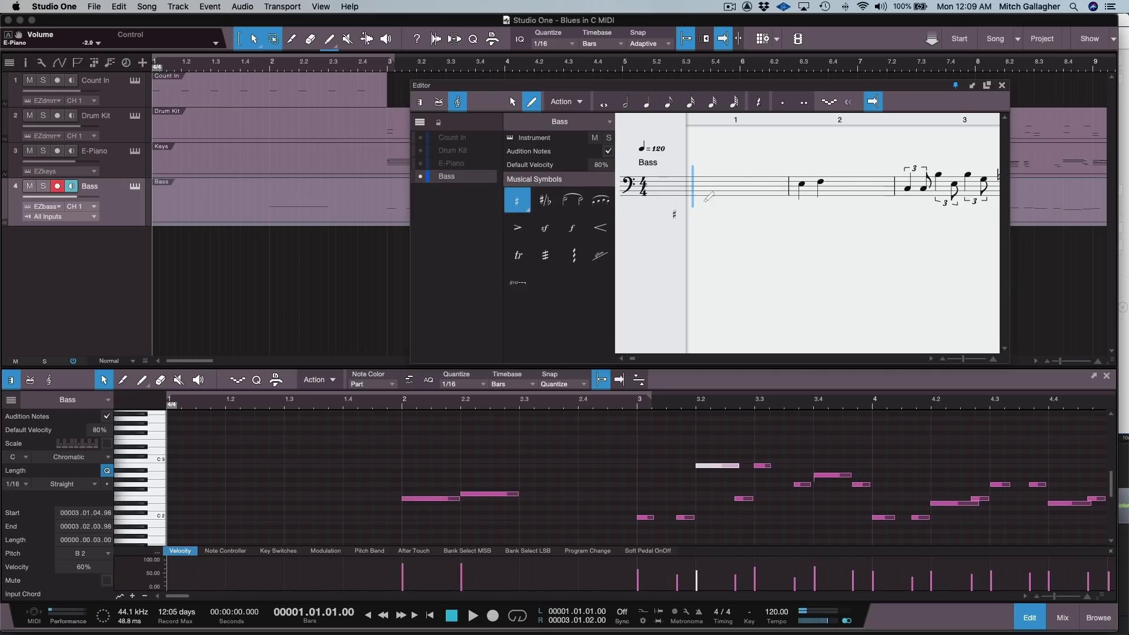
{"action": "left_click", "coordinate": [802, 184]}
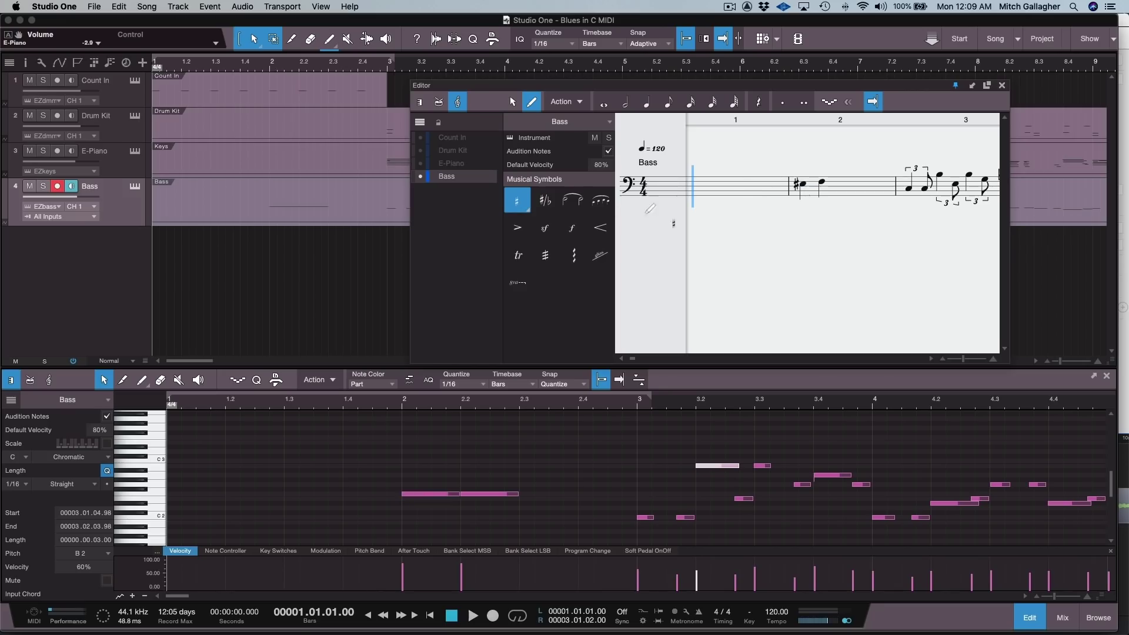
{"action": "left_click", "coordinate": [572, 228]}
{"action": "left_click", "coordinate": [821, 183]}
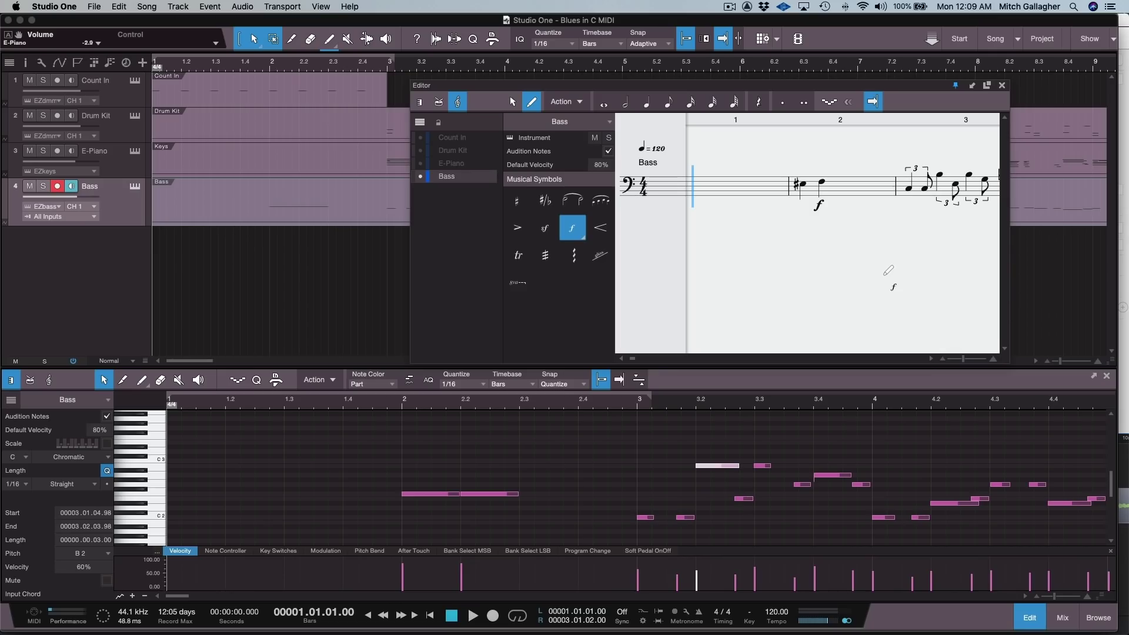
{"action": "left_click", "coordinate": [144, 6]}
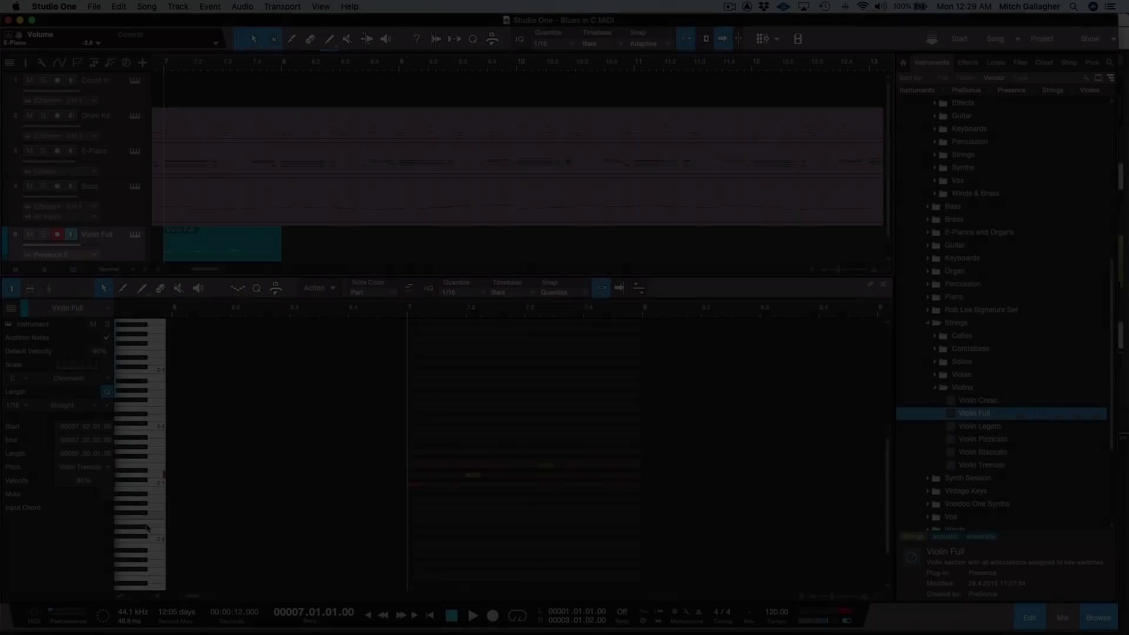
Show the Key Switches lane for the Violin Full part.
{"action": "left_click", "coordinate": [120, 597]}
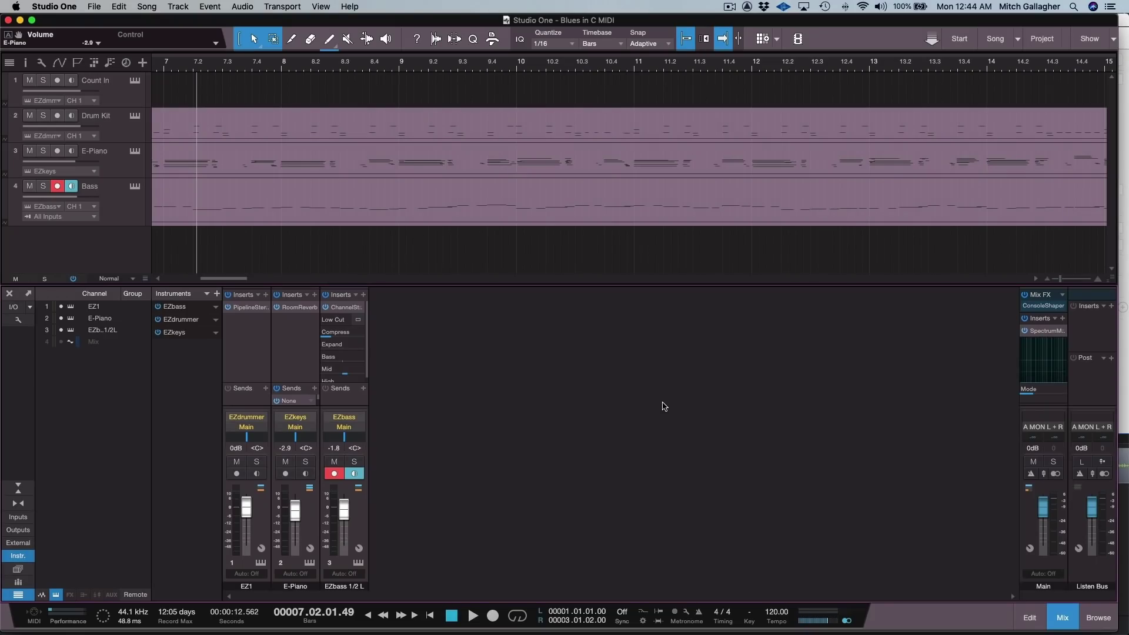
Add a new external device in Preferences with Enable MPE ticked.
{"action": "key", "text": "super+comma"}
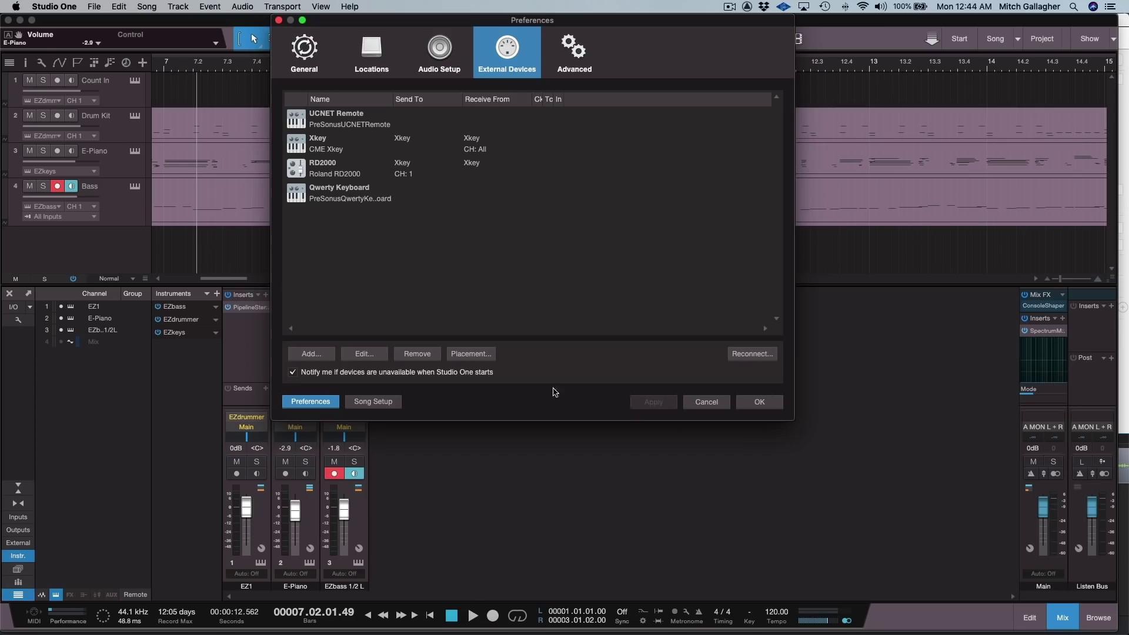
{"action": "left_click", "coordinate": [328, 355]}
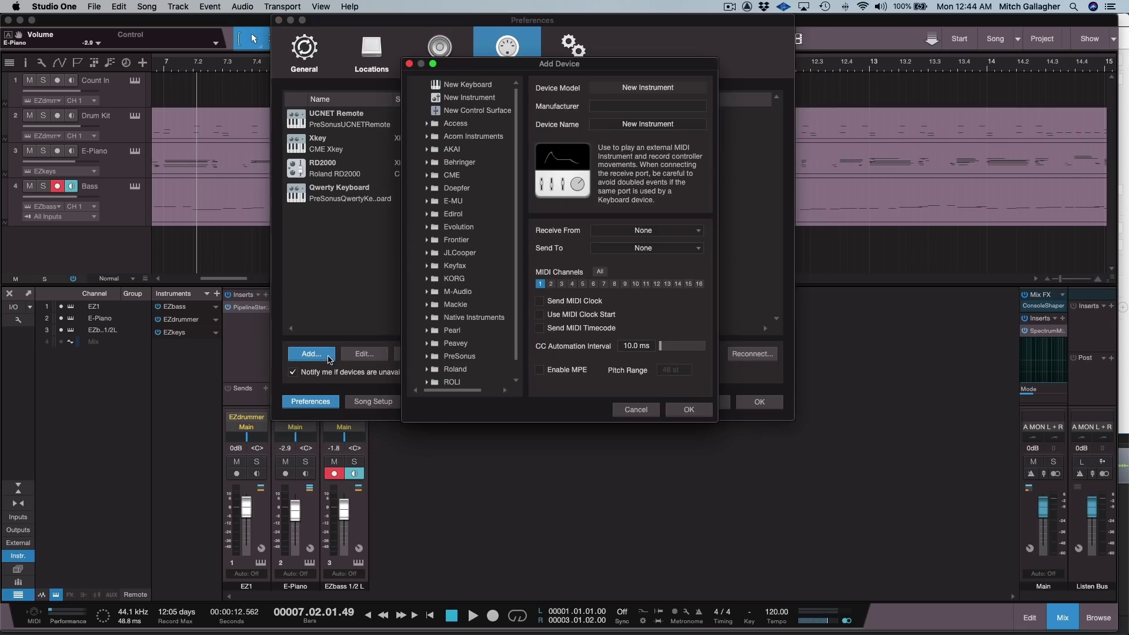
{"action": "left_click", "coordinate": [584, 374]}
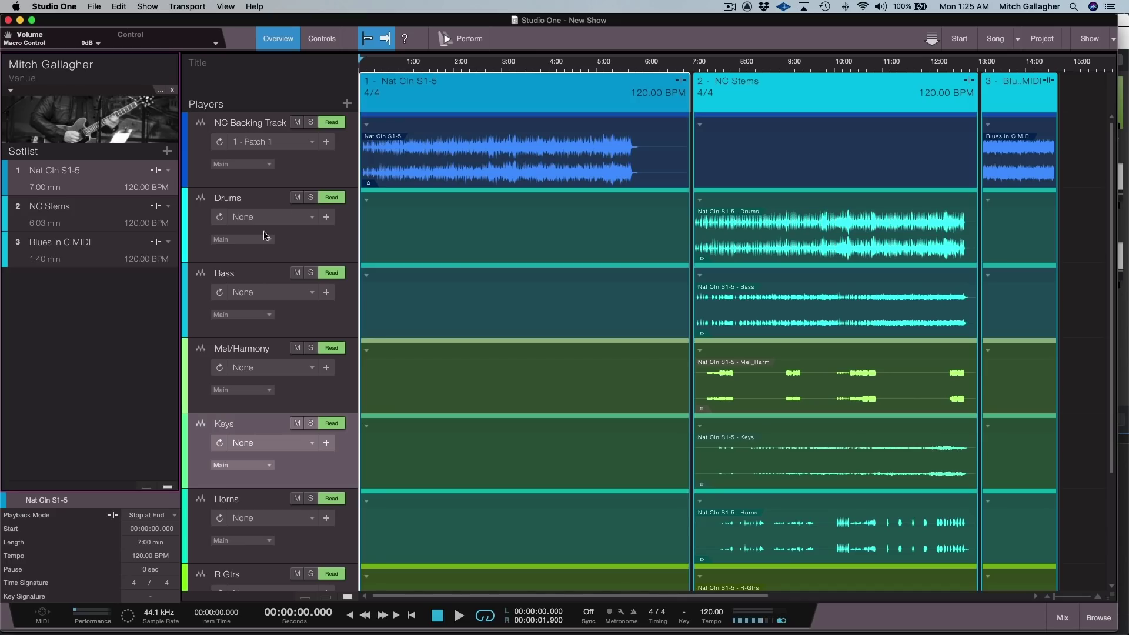
{"action": "left_click", "coordinate": [311, 175]}
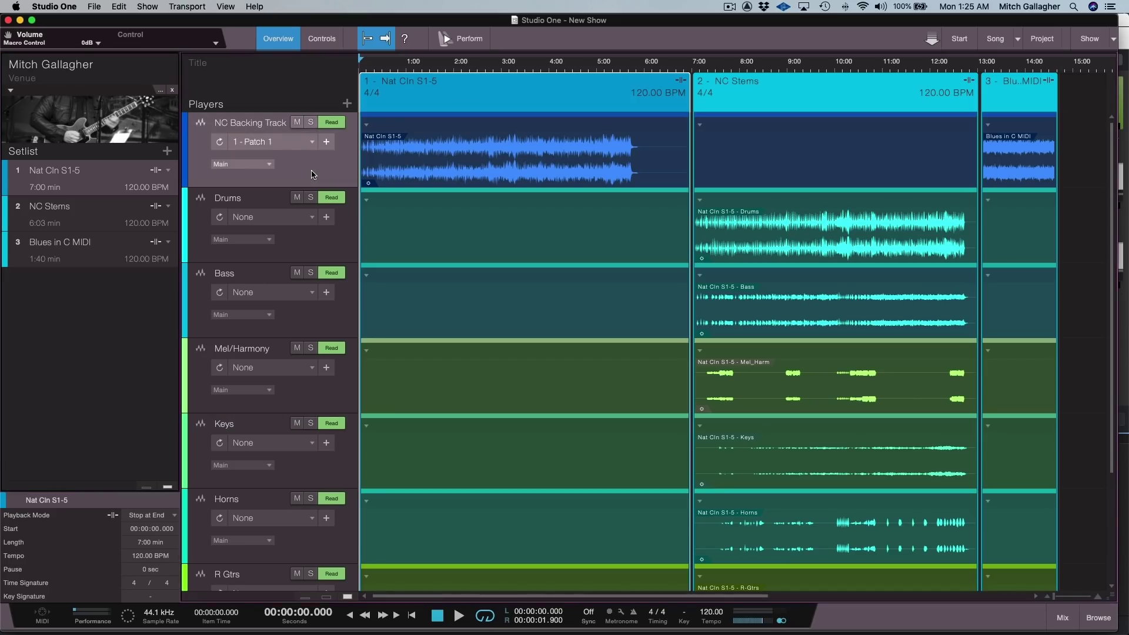
{"action": "left_click", "coordinate": [337, 244]}
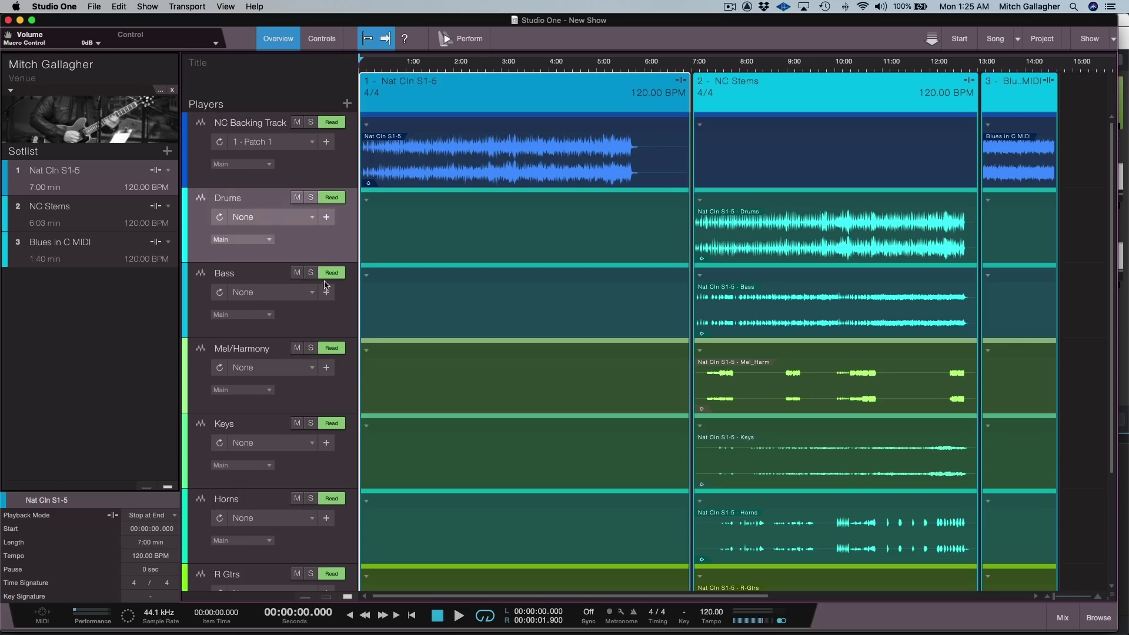
{"action": "left_click", "coordinate": [335, 323]}
{"action": "left_click", "coordinate": [330, 398]}
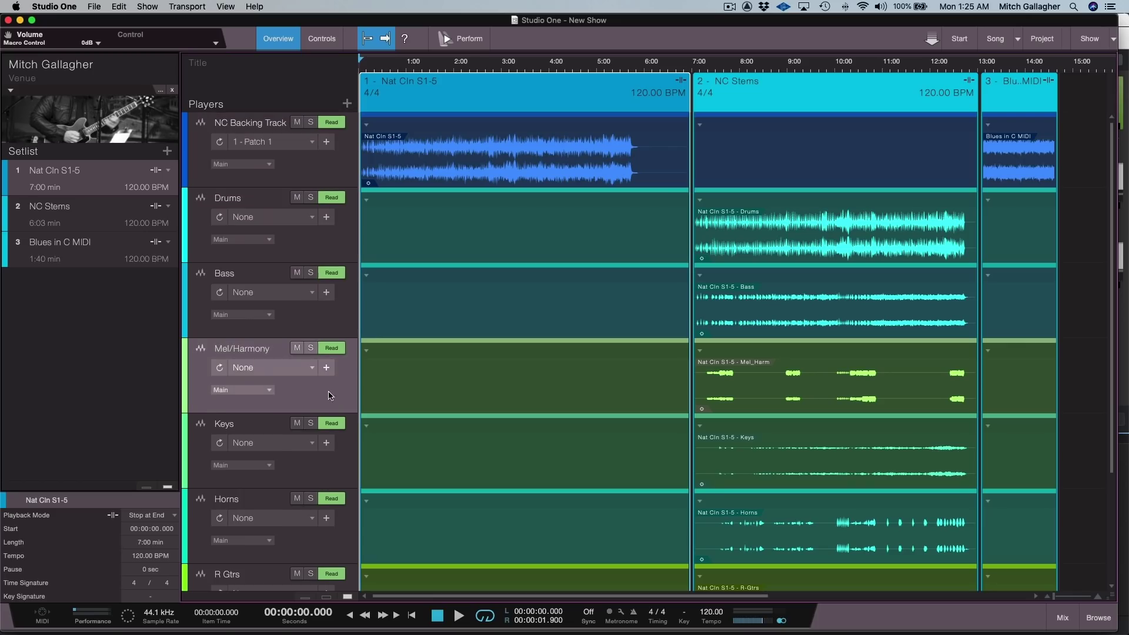
{"action": "left_click", "coordinate": [323, 158]}
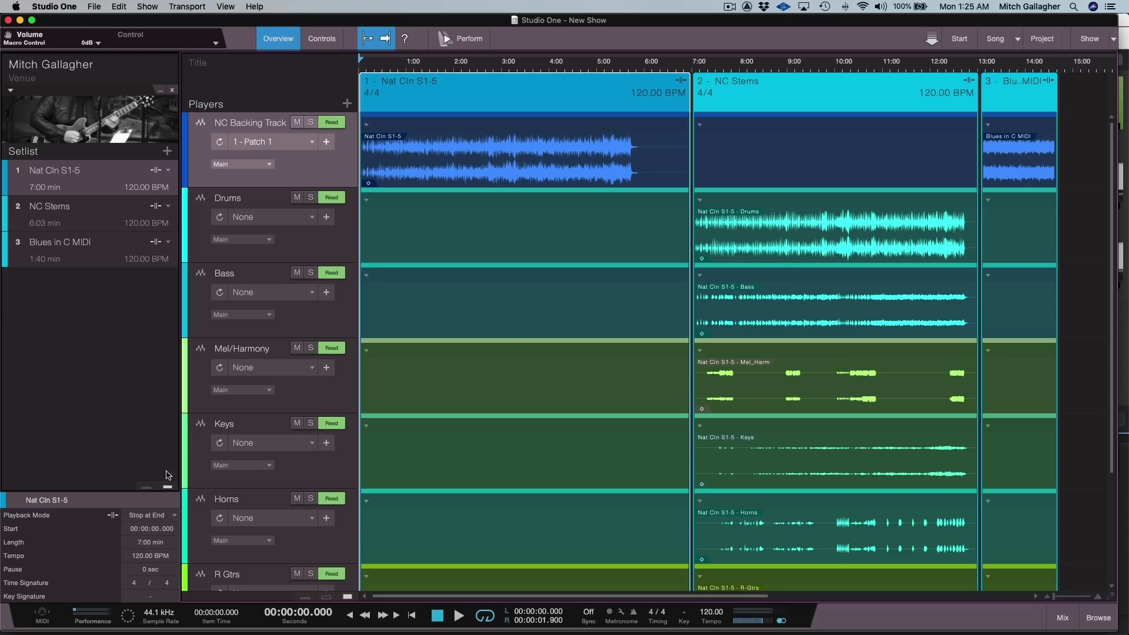
{"action": "left_click", "coordinate": [175, 515]}
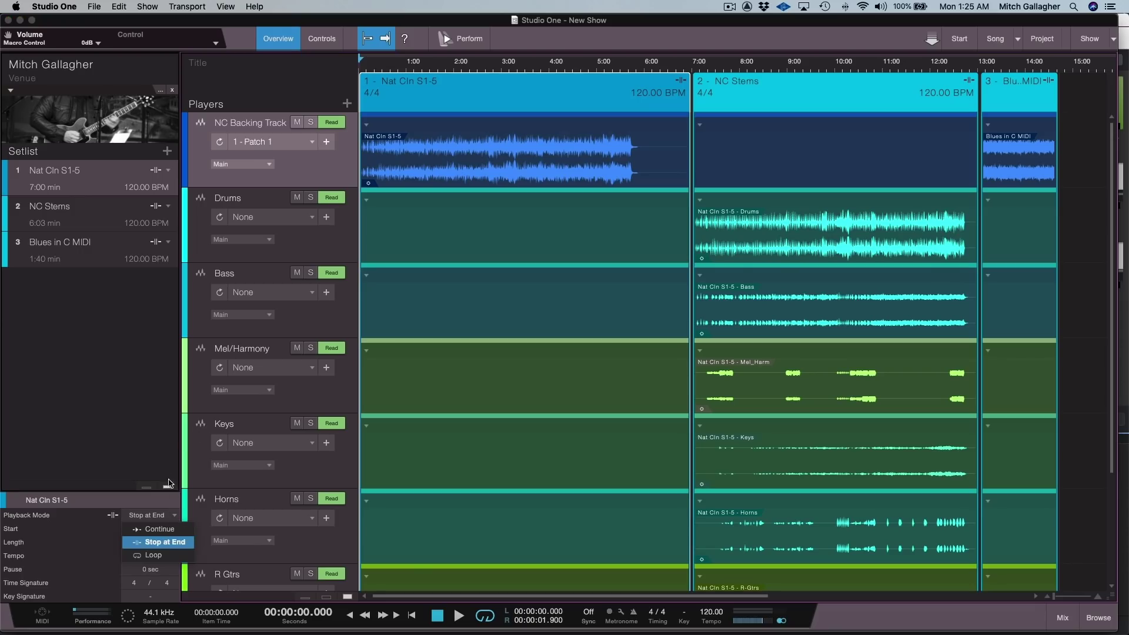
{"action": "left_click", "coordinate": [175, 517]}
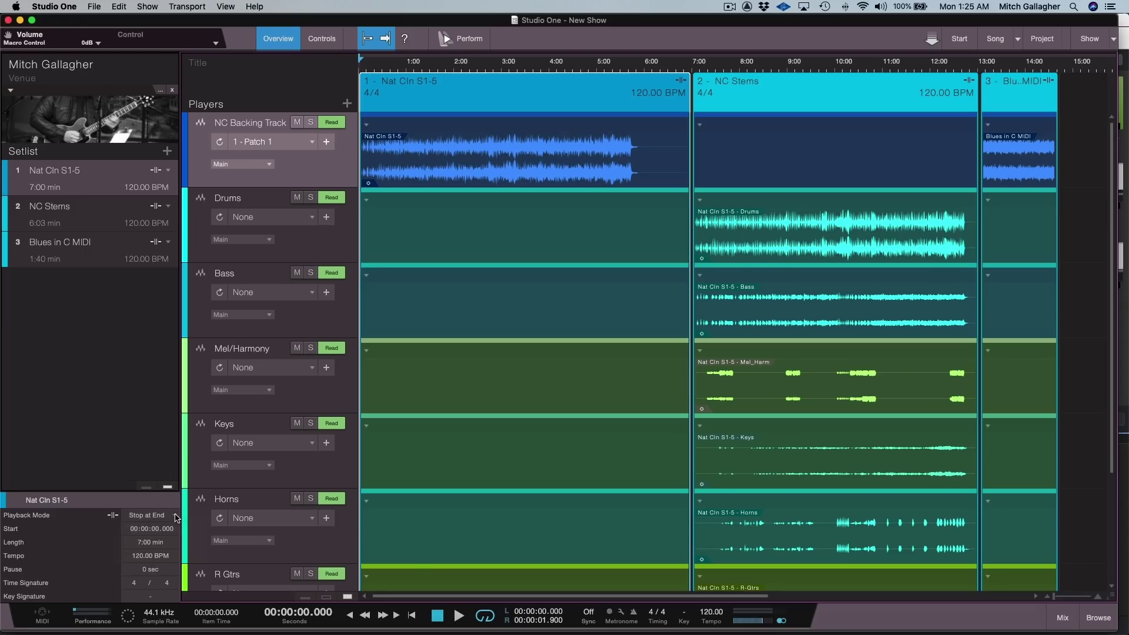
{"action": "left_click", "coordinate": [996, 46]}
{"action": "left_click", "coordinate": [147, 6]}
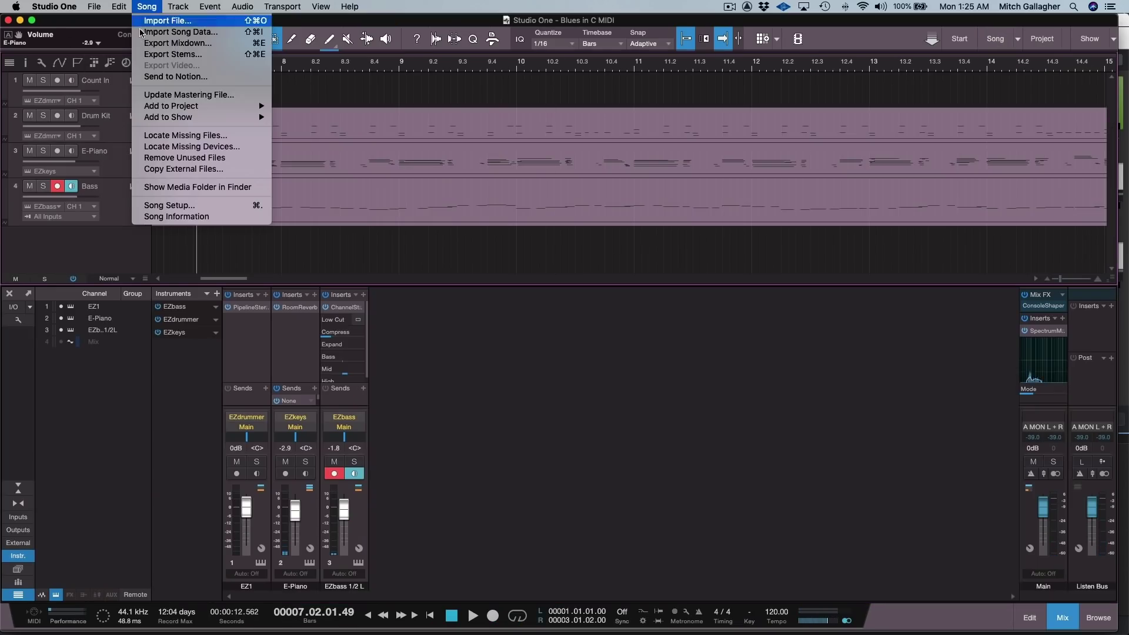
{"action": "mouse_move", "coordinate": [210, 117]}
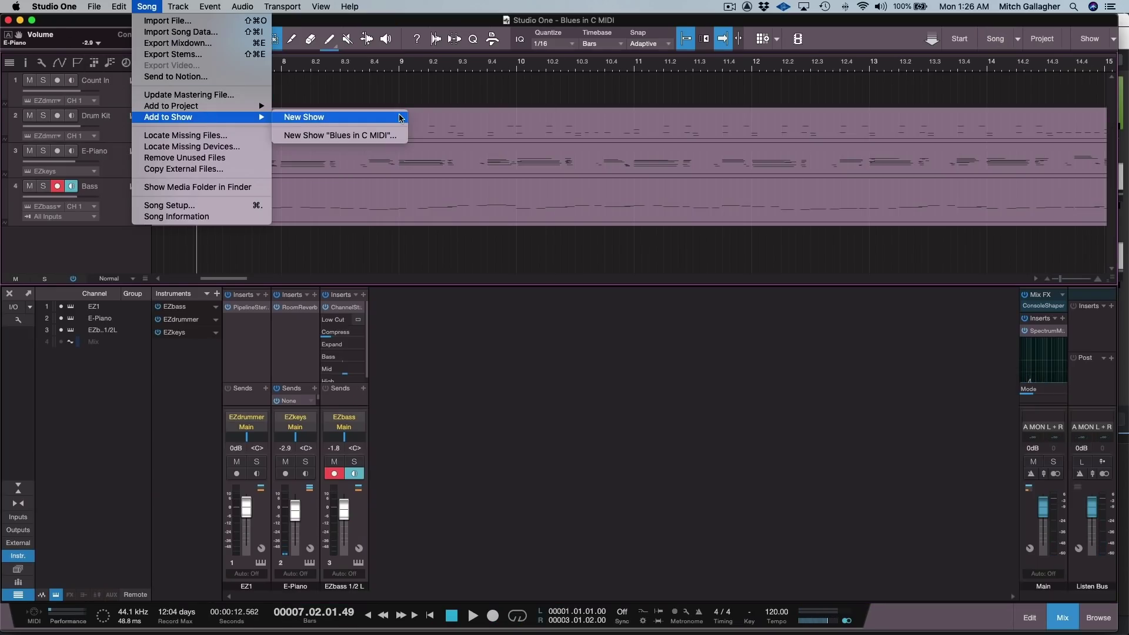
{"action": "left_click", "coordinate": [658, 316]}
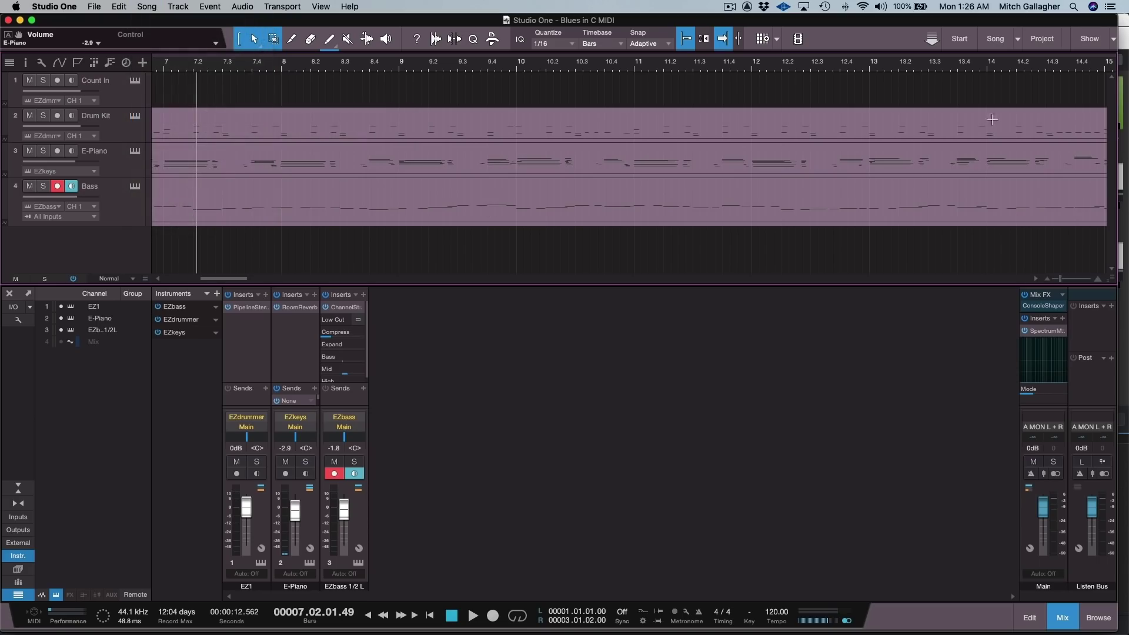
{"action": "left_click", "coordinate": [1088, 40]}
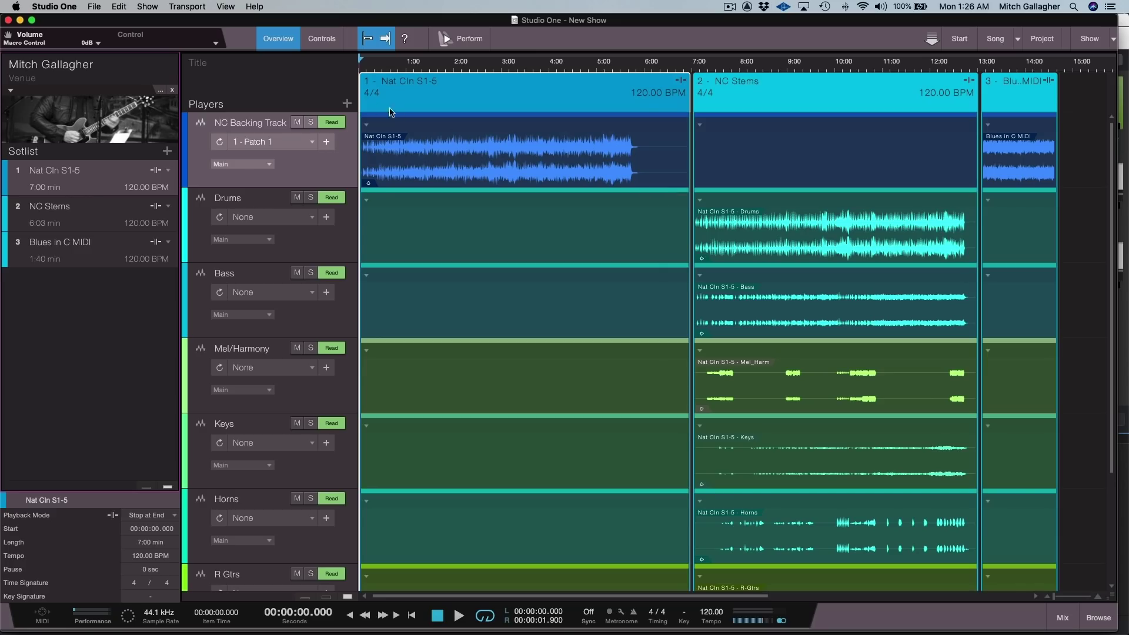
Add a Real Instrument player to the show and name it 'Guitar'.
{"action": "left_click", "coordinate": [347, 104]}
{"action": "left_click", "coordinate": [552, 163]}
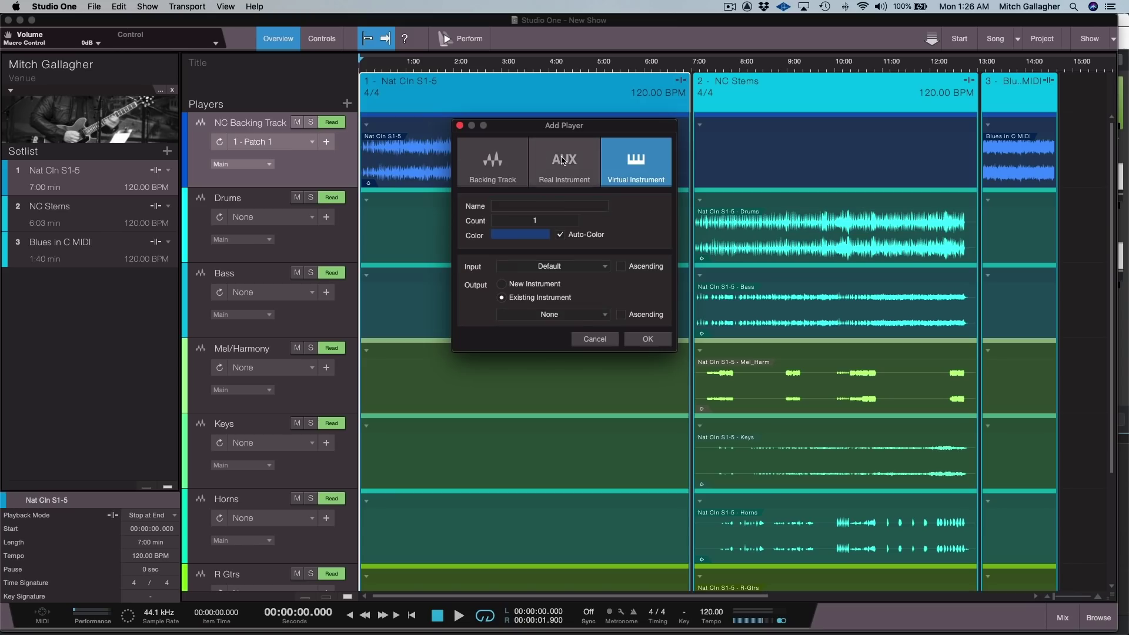
{"action": "left_click", "coordinate": [649, 319]}
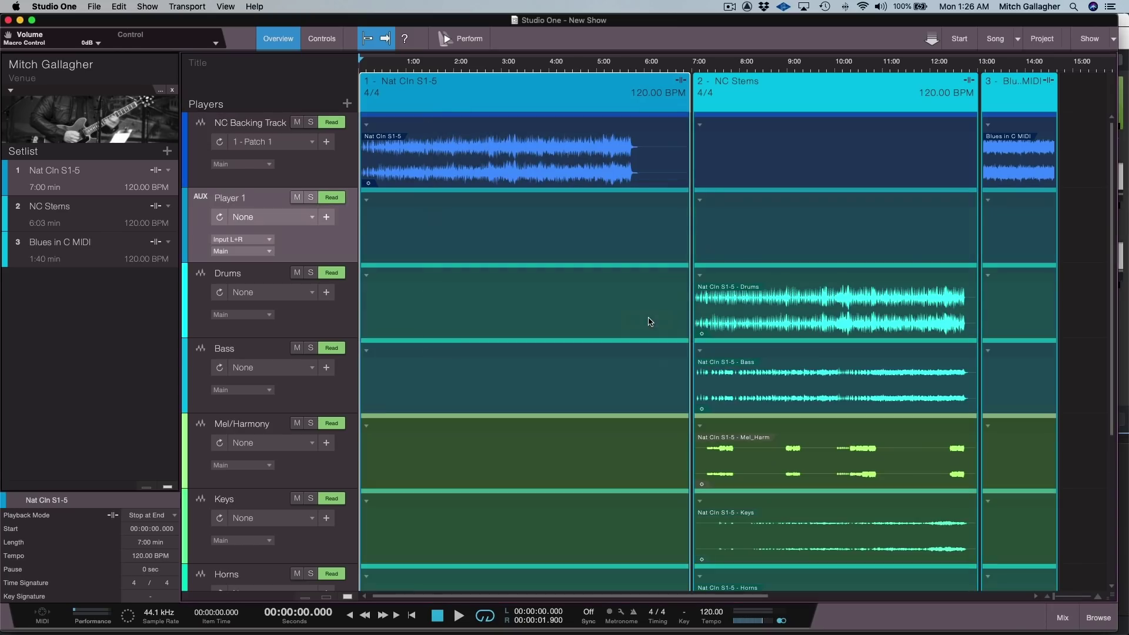
{"action": "double_click", "coordinate": [229, 199]}
{"action": "type", "text": "Guitar"}
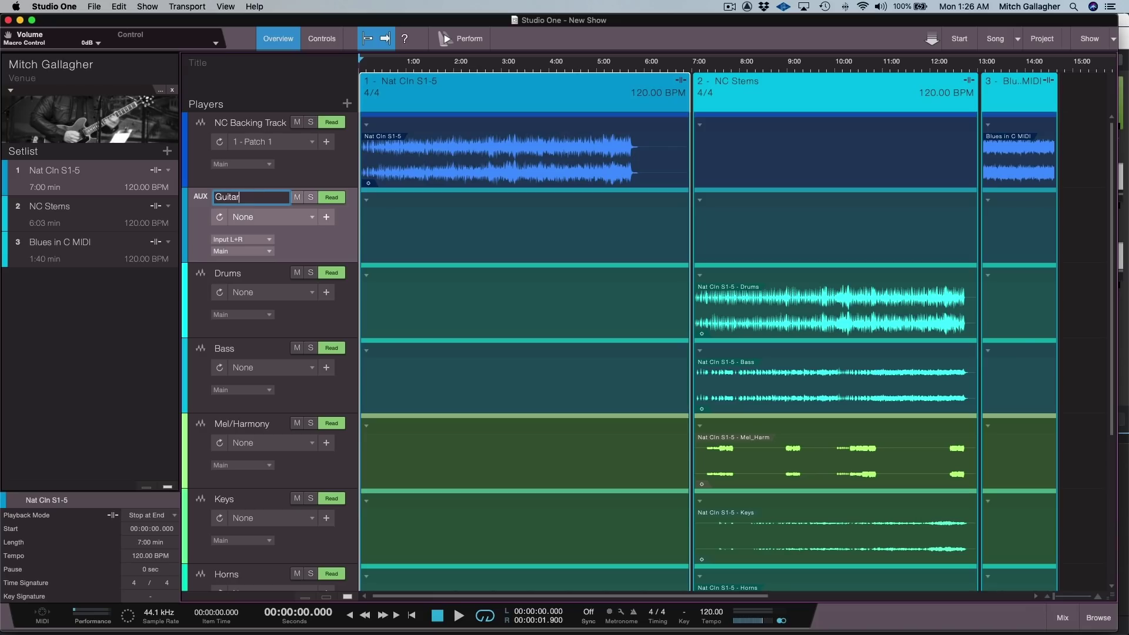
{"action": "key", "text": "Return"}
Add a Virtual Instrument player to the show and name it 'Presence'.
{"action": "left_click", "coordinate": [347, 104]}
{"action": "left_click", "coordinate": [635, 163]}
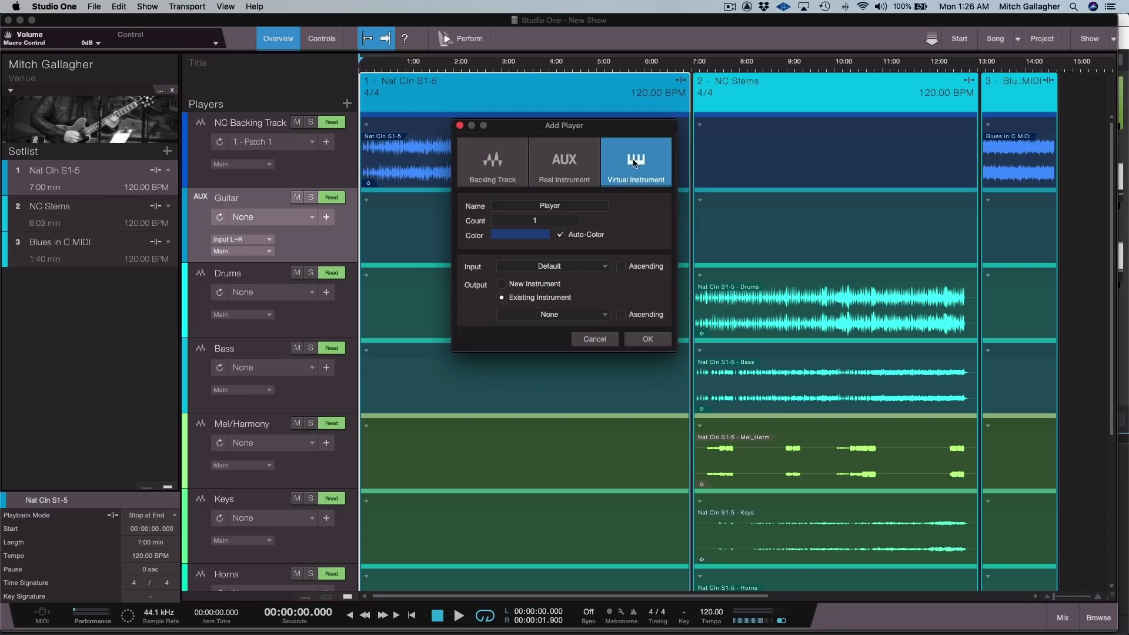
{"action": "left_click", "coordinate": [649, 340]}
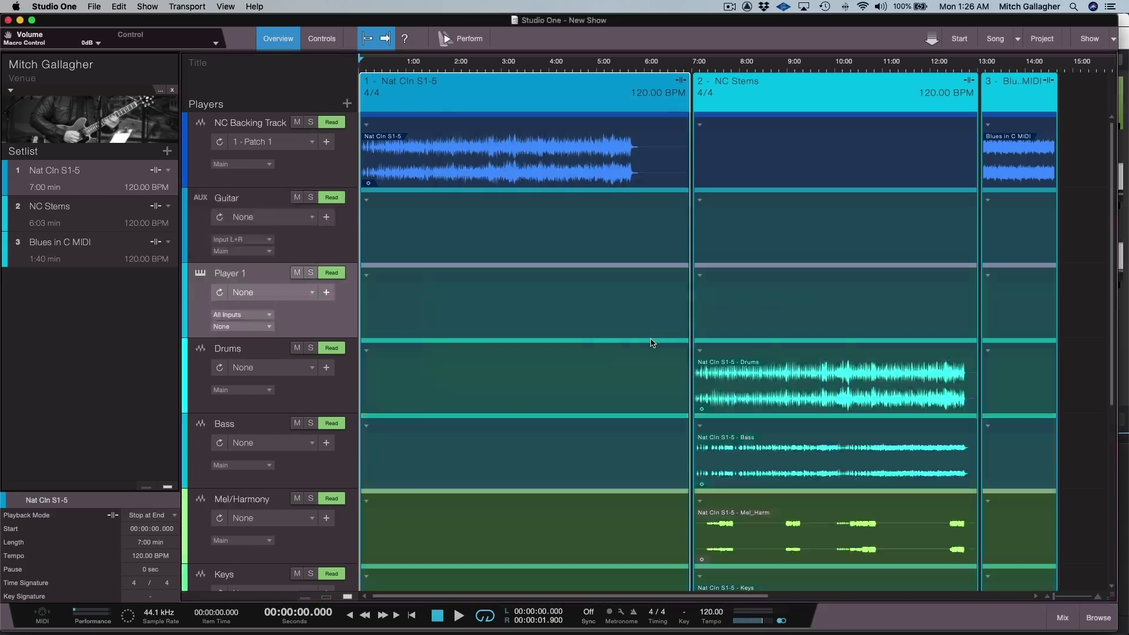
{"action": "double_click", "coordinate": [232, 274]}
{"action": "type", "text": "Presence"}
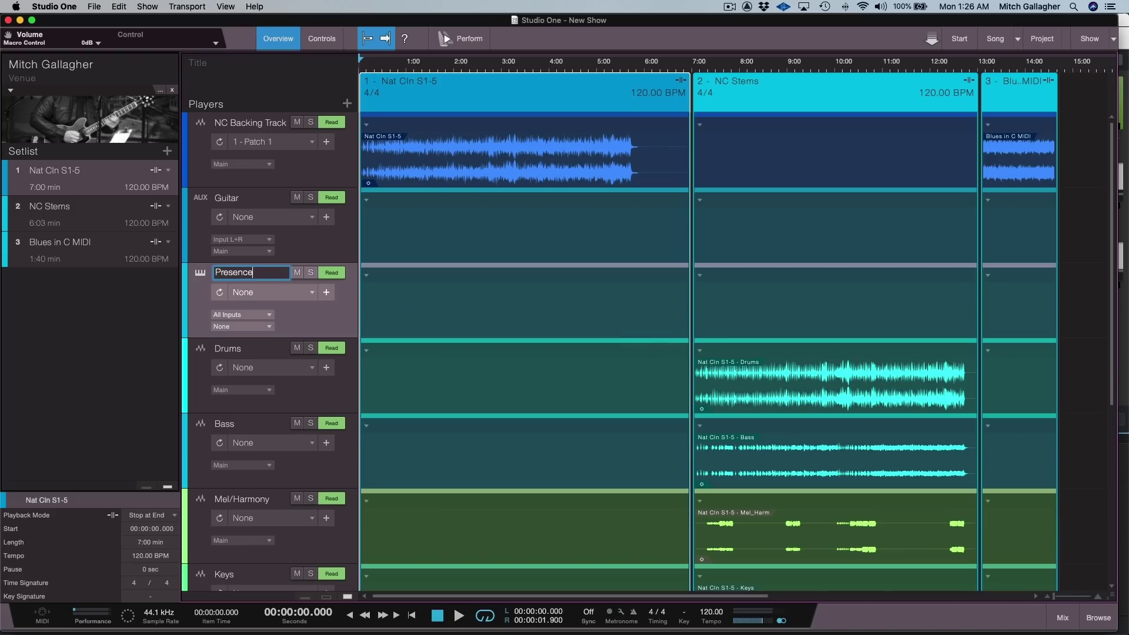
{"action": "key", "text": "Return"}
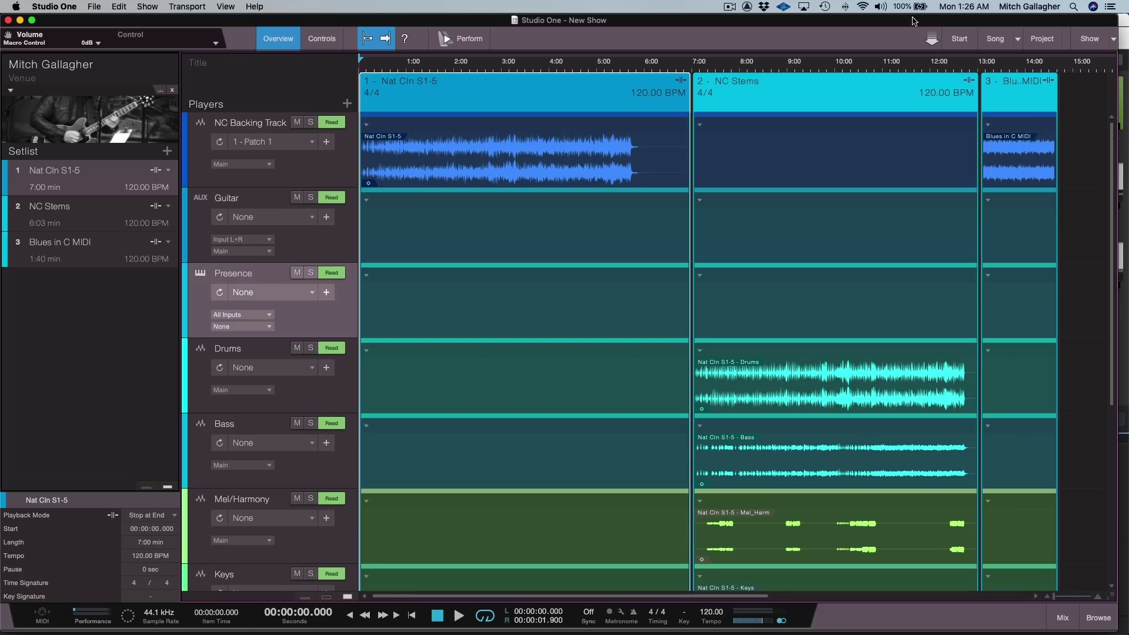
Send all of the Blues in C MIDI song's instruments to 'New Show'.
{"action": "left_click", "coordinate": [995, 38]}
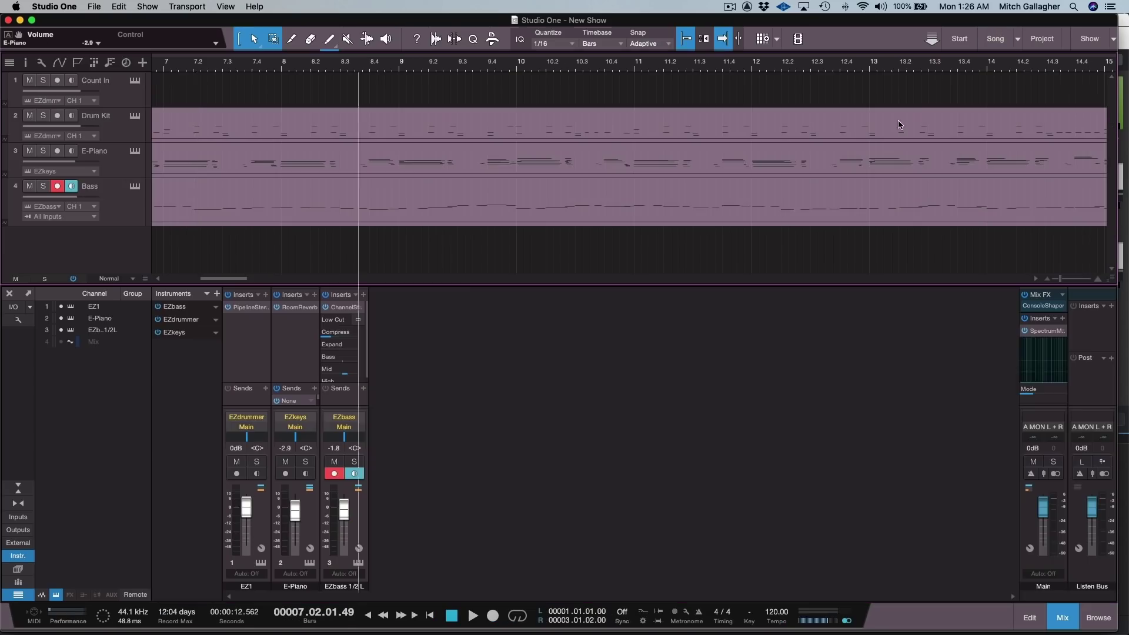
{"action": "left_click", "coordinate": [207, 294]}
{"action": "left_click", "coordinate": [312, 353]}
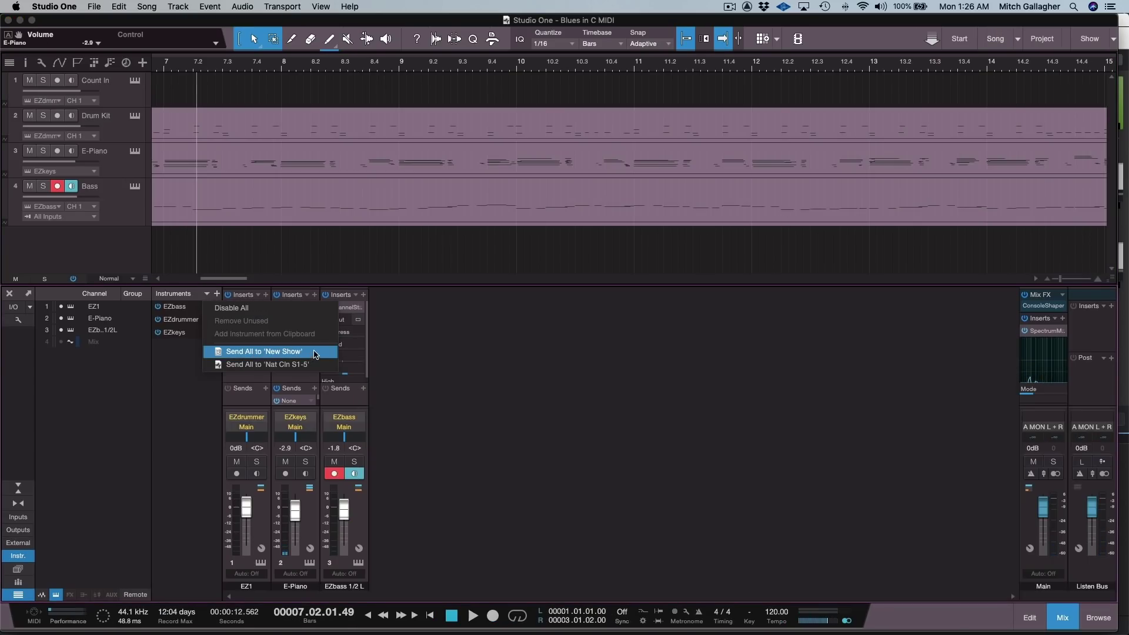
{"action": "left_click", "coordinate": [1090, 39]}
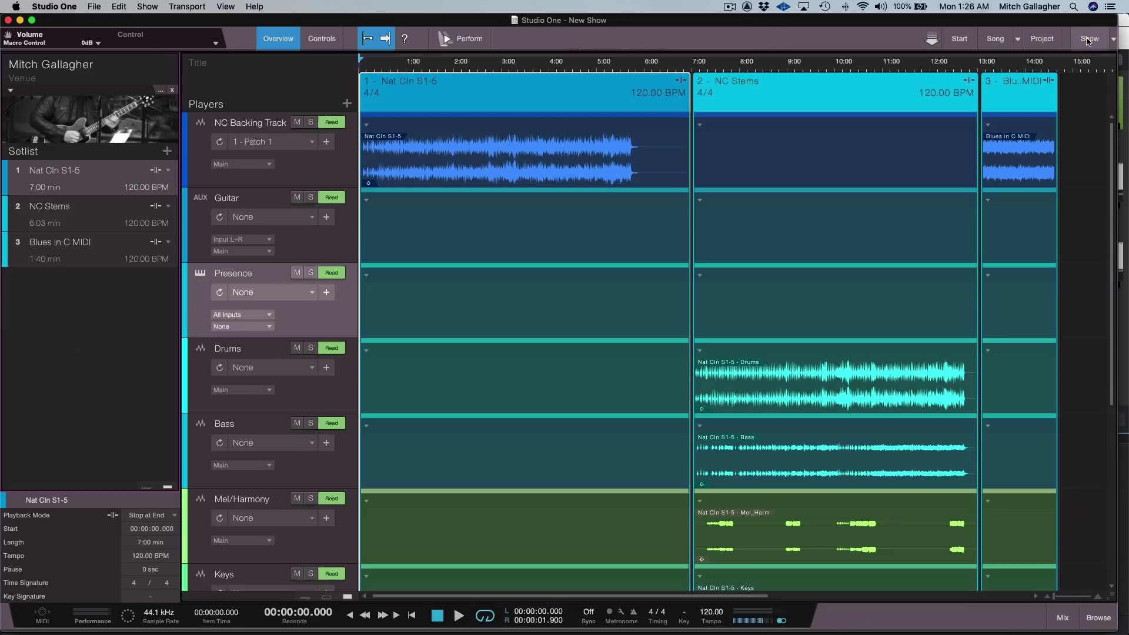
{"action": "left_click", "coordinate": [328, 38]}
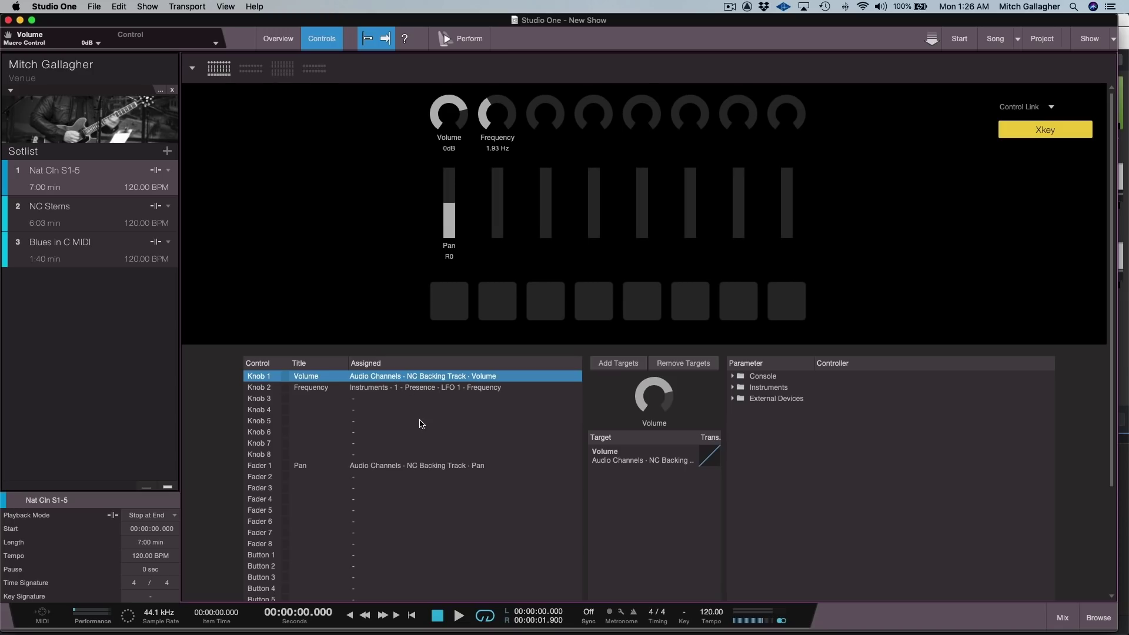
Inspect the Fader 1 Pan assignment and list the RD2000 keyboard's MIDI controllers.
{"action": "left_click", "coordinate": [427, 470]}
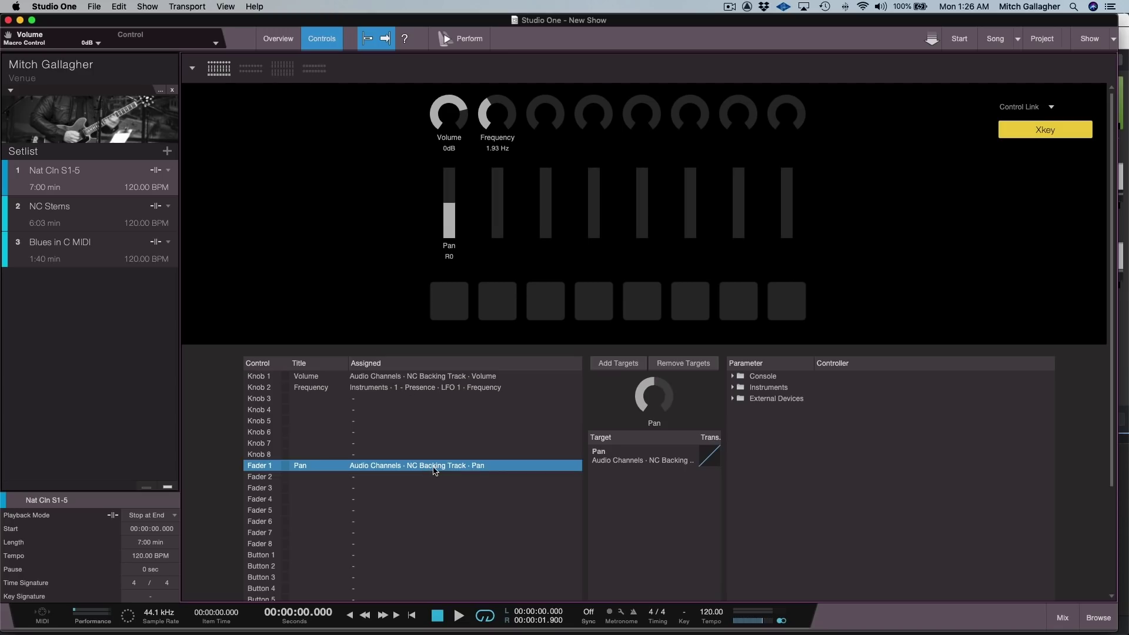
{"action": "left_click", "coordinate": [733, 400]}
{"action": "left_click", "coordinate": [740, 410]}
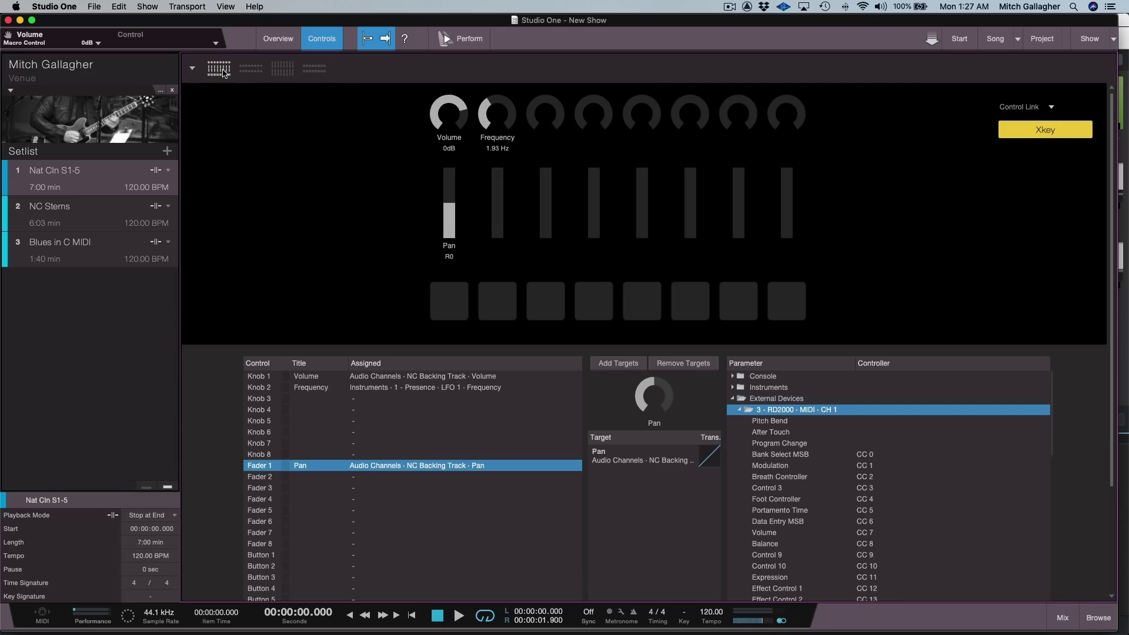
Preview the 16-knob, 16-fader and 16-button layouts and the Pan transform curve.
{"action": "left_click", "coordinate": [252, 71]}
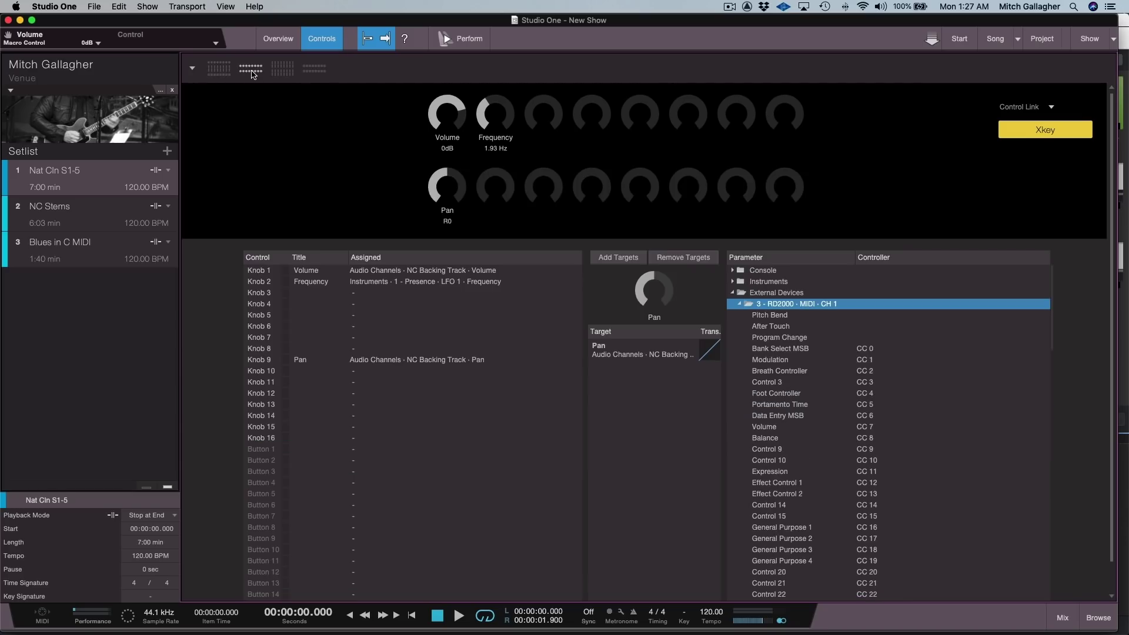
{"action": "left_click", "coordinate": [282, 71]}
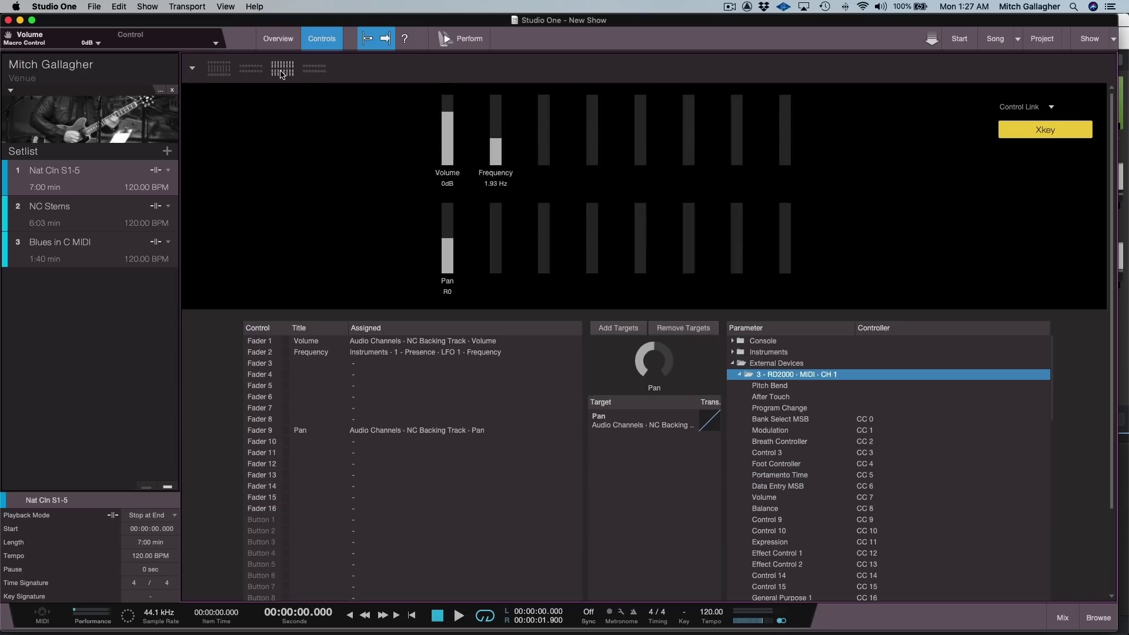
{"action": "left_click", "coordinate": [317, 70]}
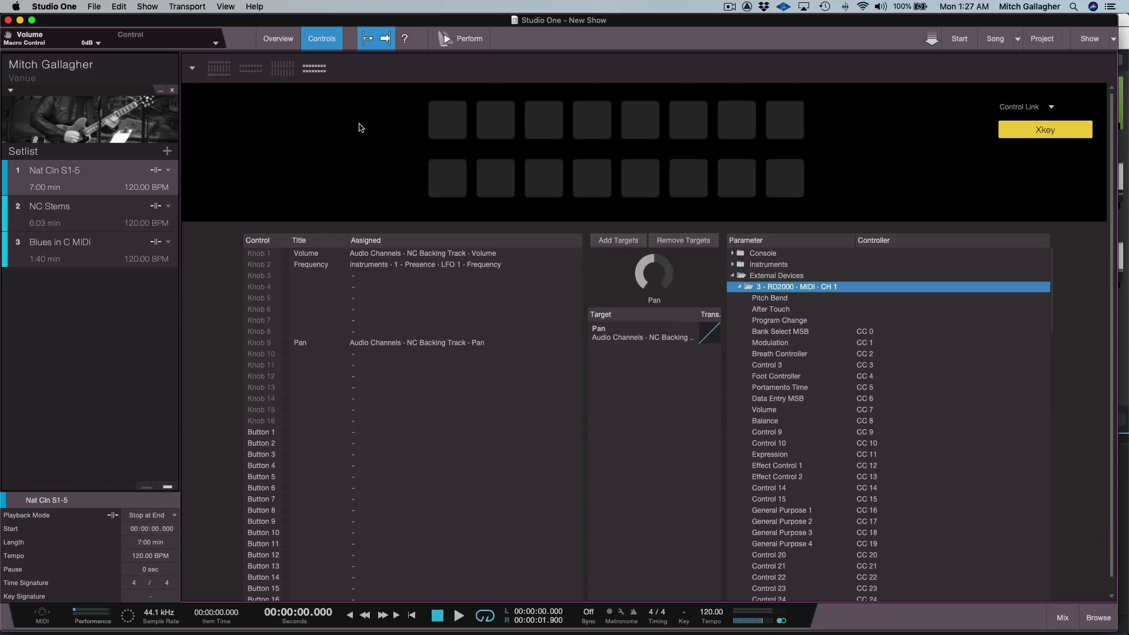
{"action": "left_click", "coordinate": [712, 331]}
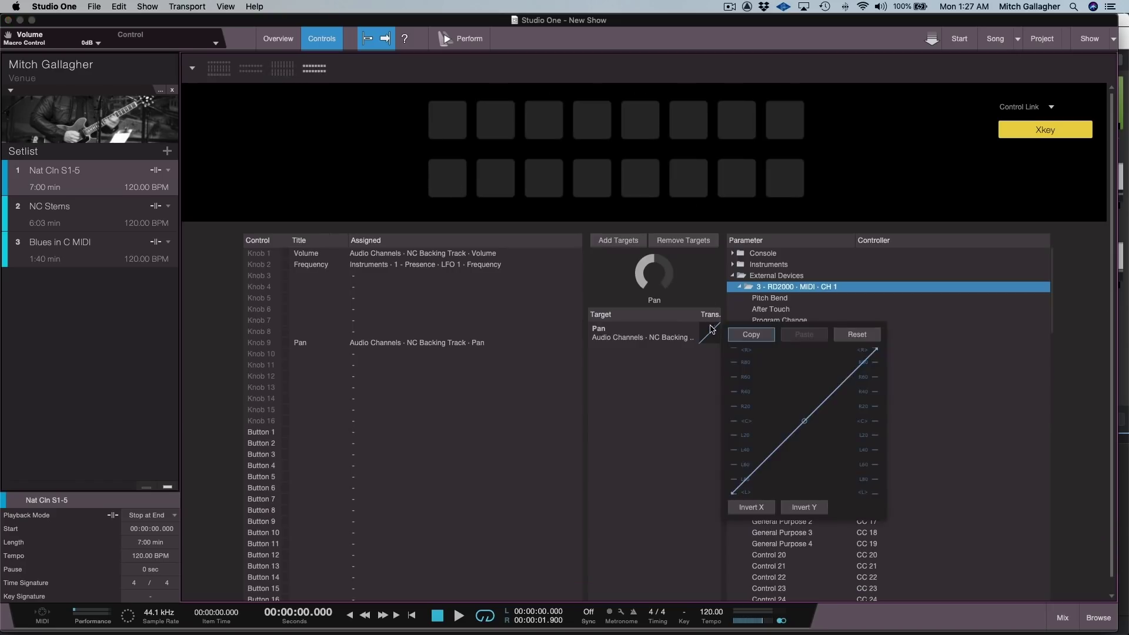
{"action": "left_click", "coordinate": [697, 392]}
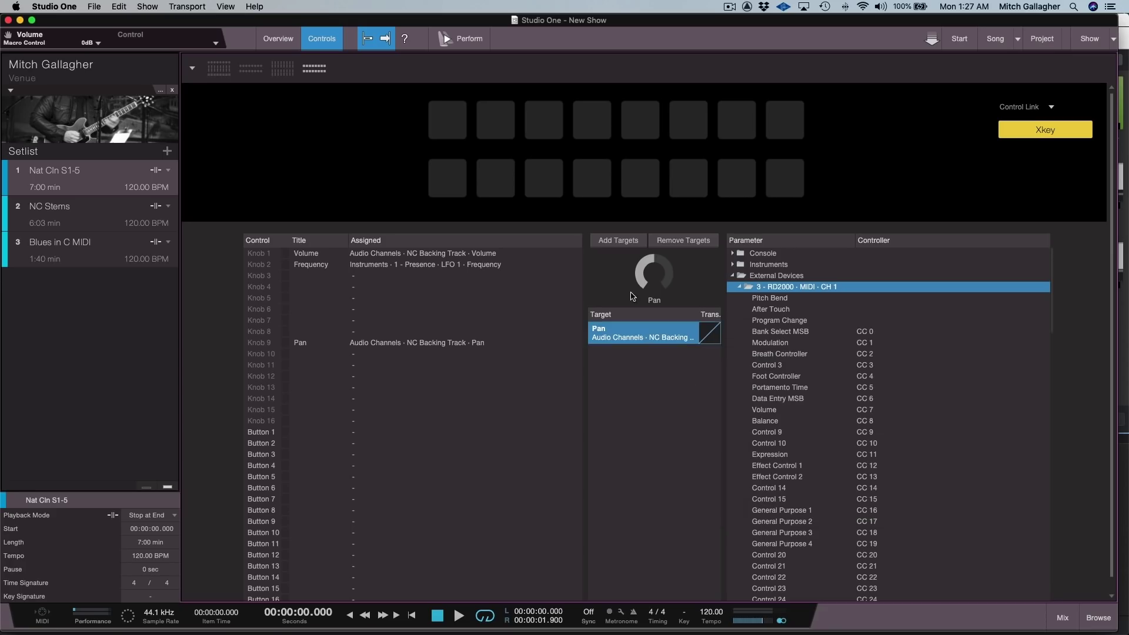
Return to the show overview with mixer and browser, then enter Perform view.
{"action": "left_click", "coordinate": [279, 39]}
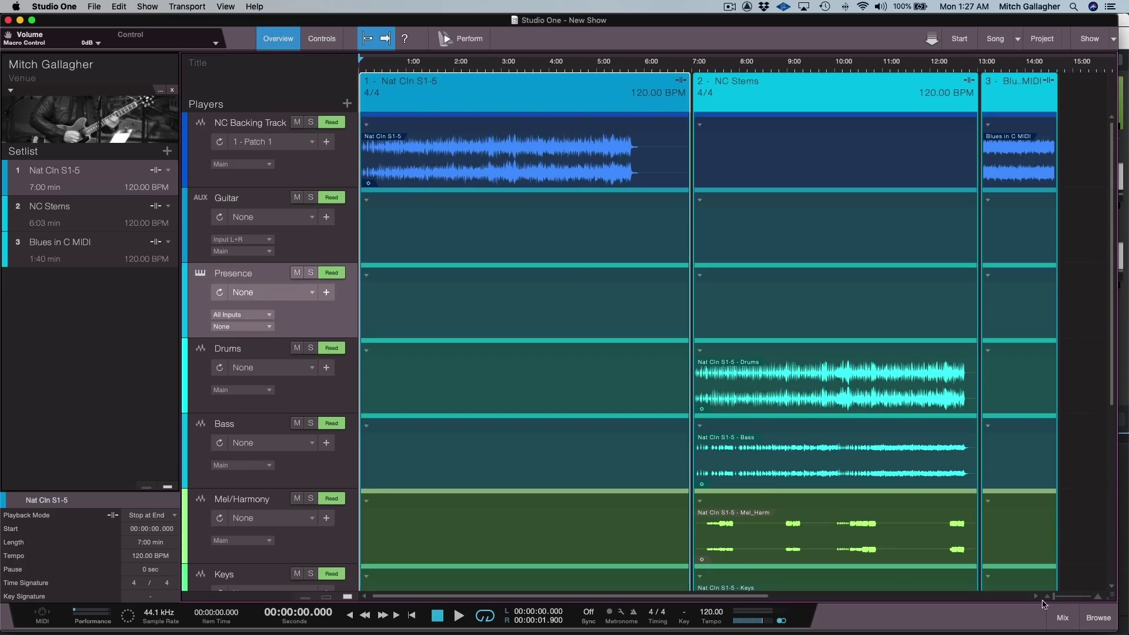
{"action": "left_click", "coordinate": [1066, 609]}
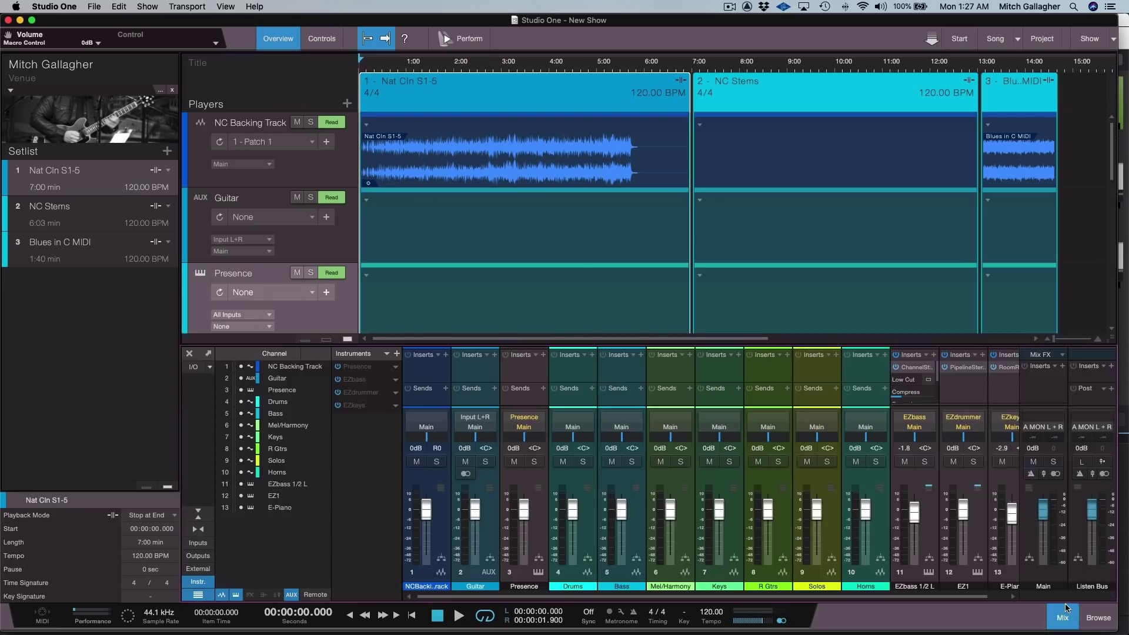
{"action": "left_click", "coordinate": [1108, 623]}
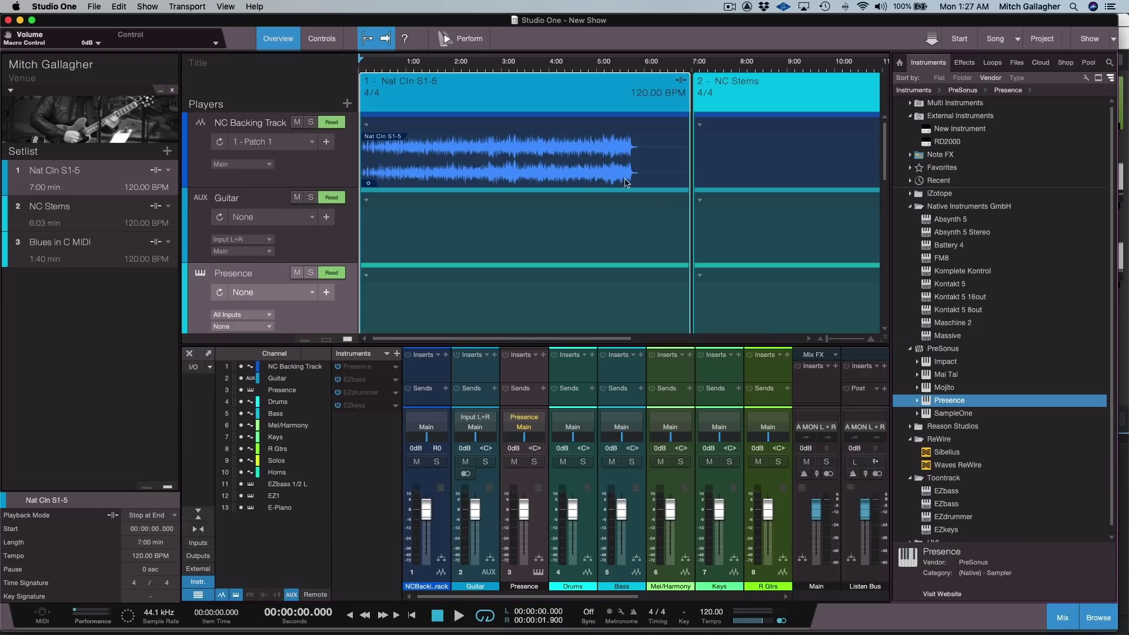
{"action": "left_click", "coordinate": [478, 43]}
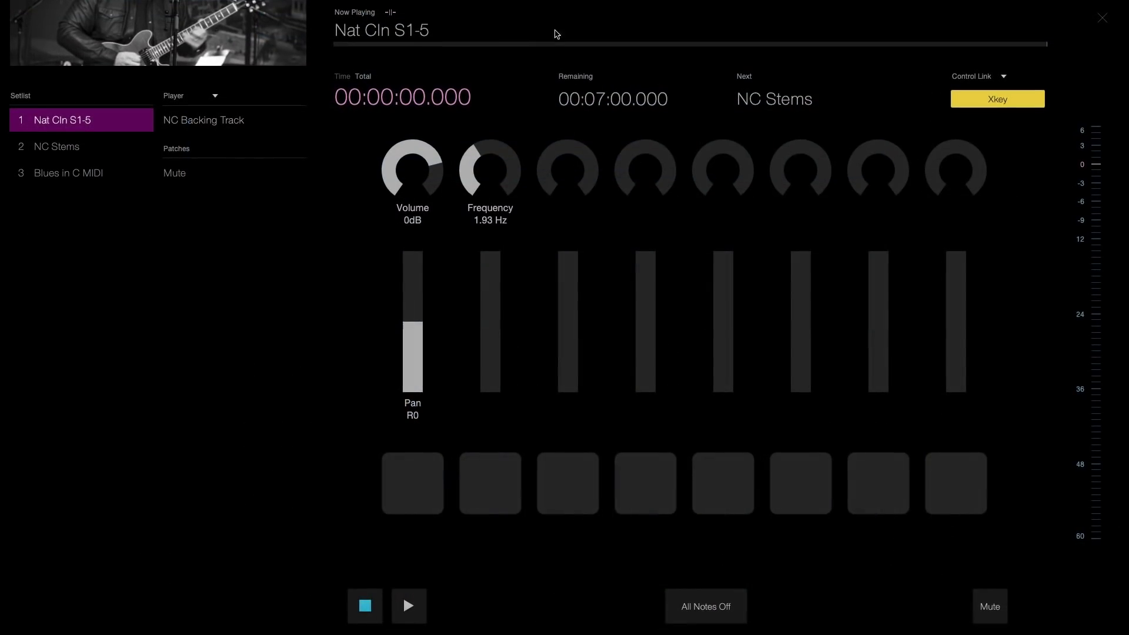